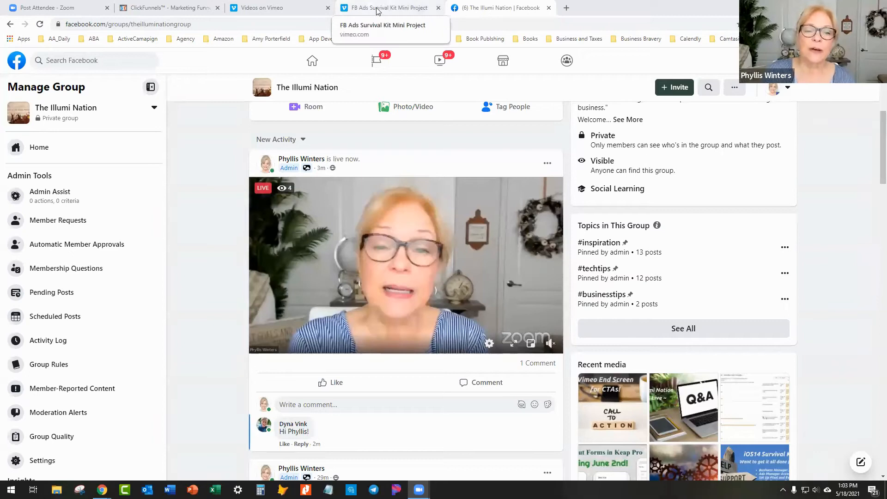
Switch to the FB Ads Survival Kit Mini Project video on Vimeo and open its advanced general settings
click(376, 9)
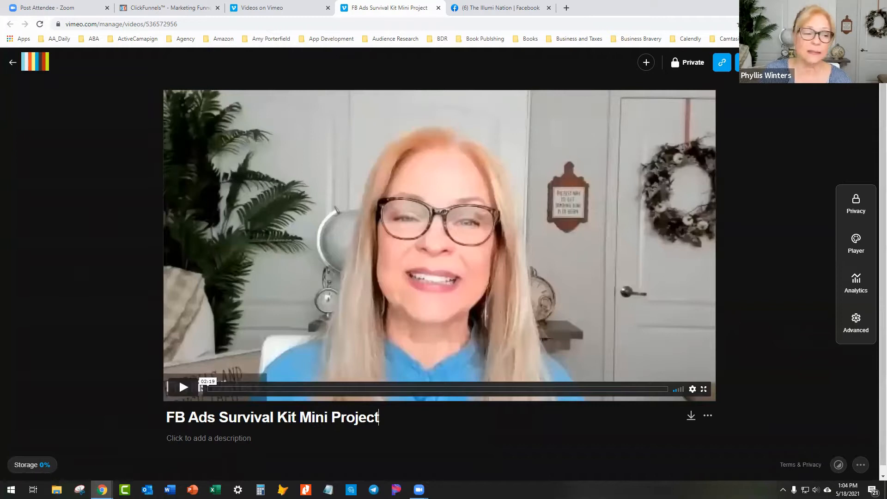
click(856, 331)
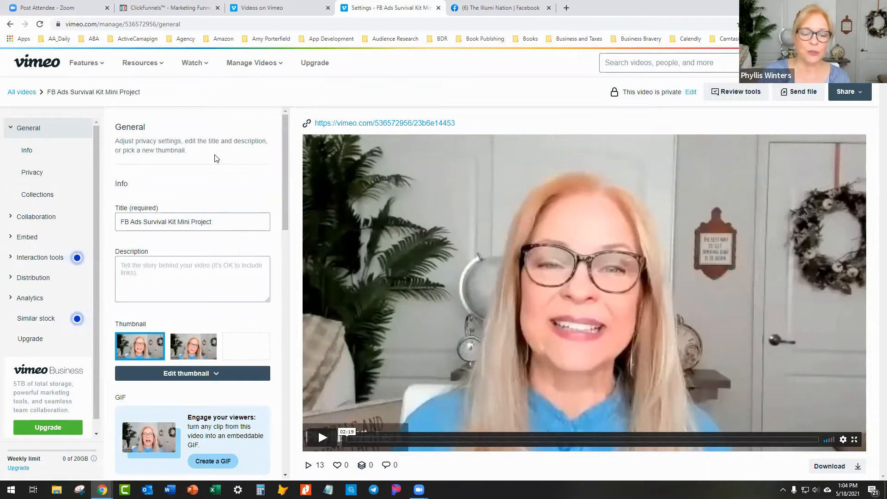
click(25, 130)
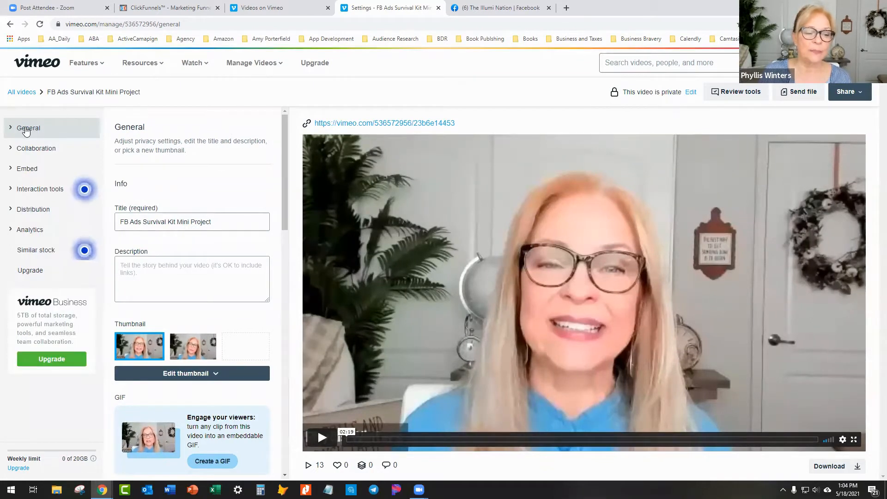
click(25, 129)
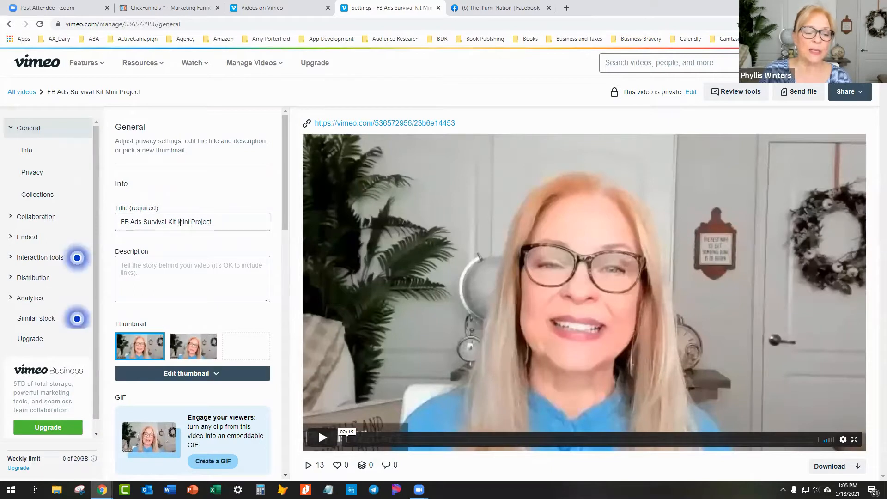
Set who can watch the video to Private in the privacy settings
scroll(228, 216, down, 2)
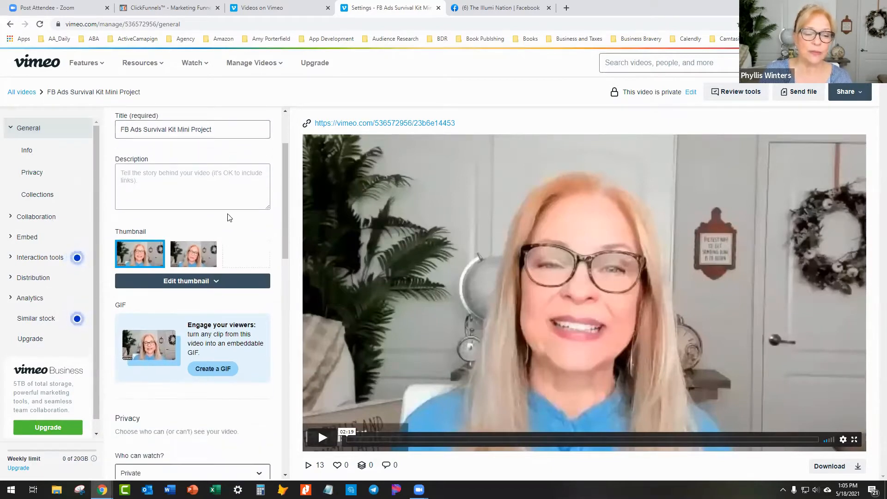
scroll(229, 216, down, 2)
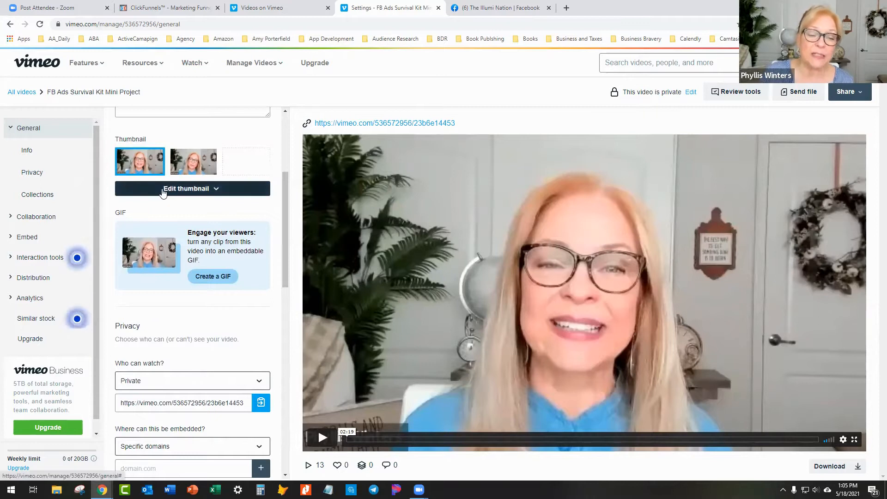
scroll(196, 227, down, 3)
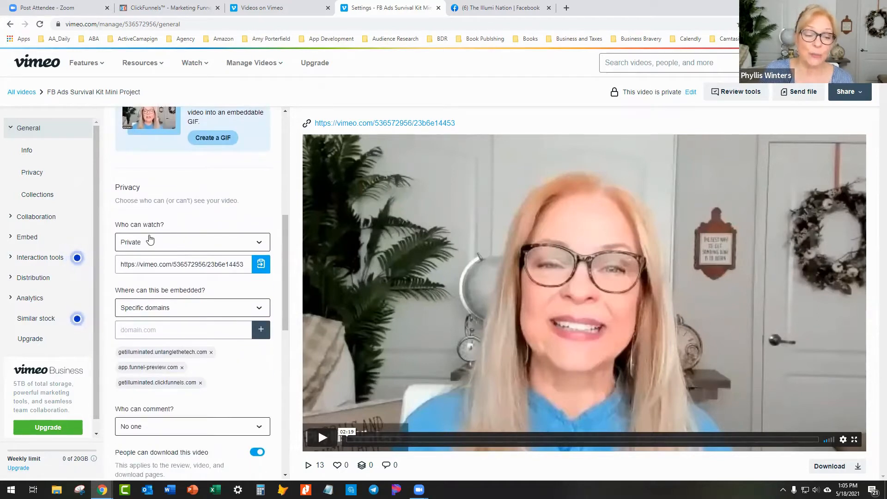
click(258, 242)
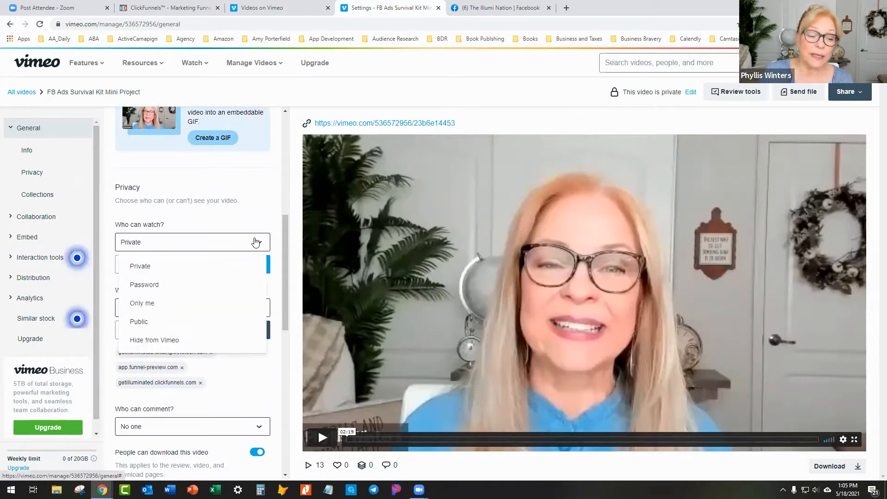
click(148, 266)
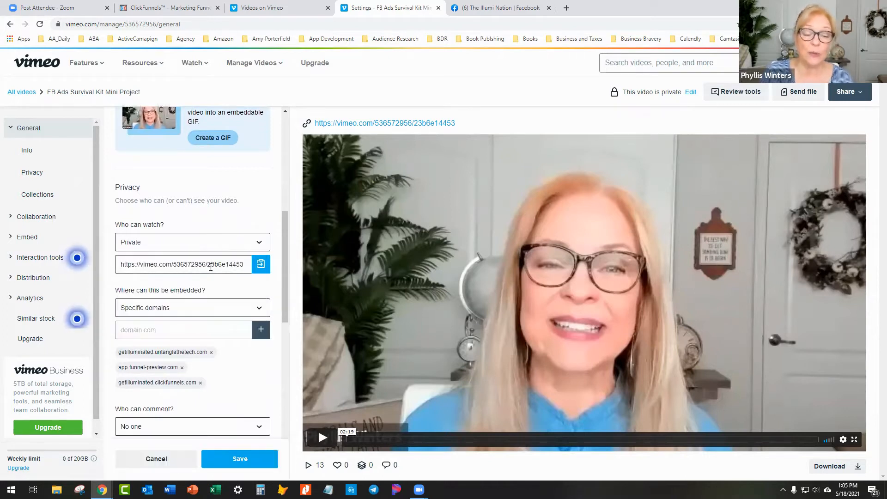
Examine the embedding location choices, allowed domains, comment and download permissions, and collections settings for the video
scroll(217, 241, down, 1)
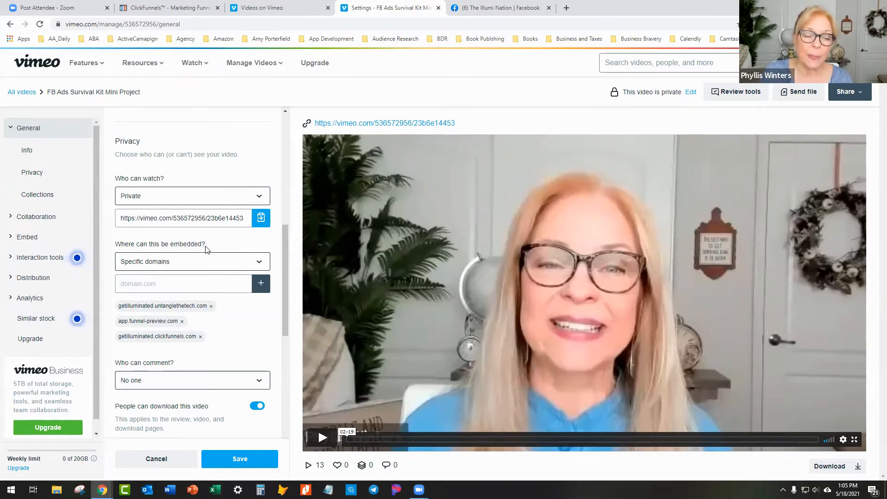
click(265, 263)
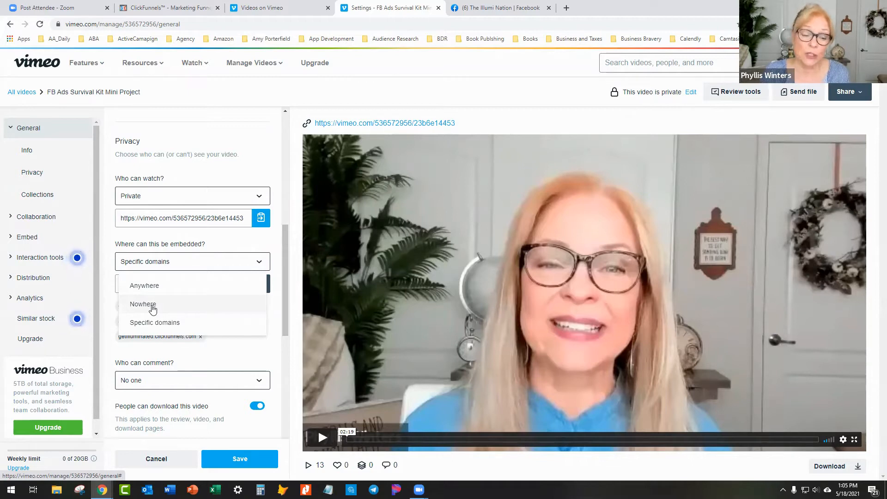
click(235, 239)
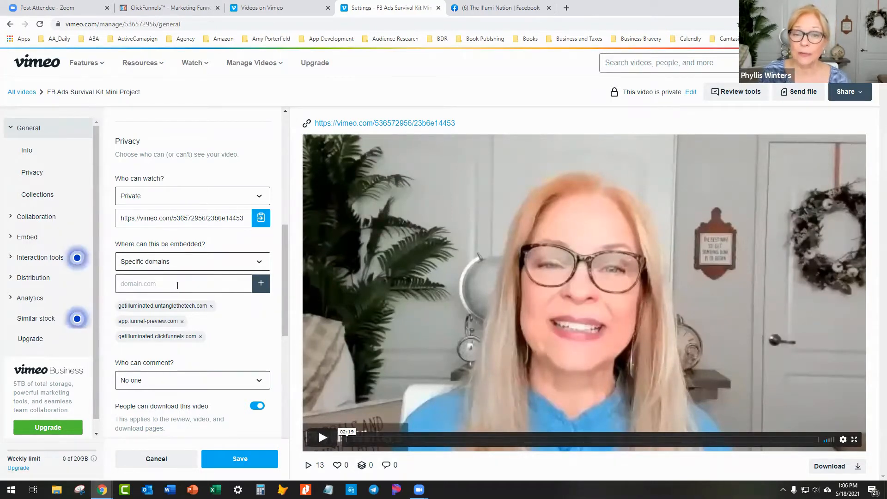
scroll(199, 305, down, 3)
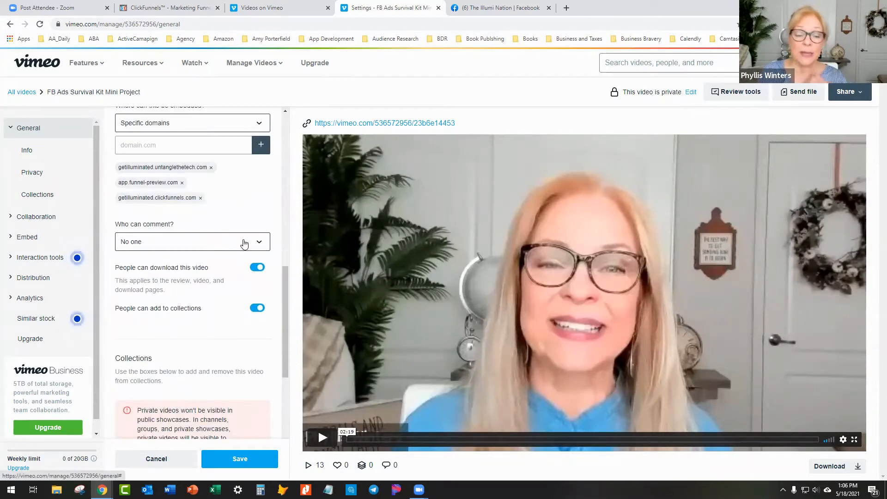
scroll(244, 243, down, 4)
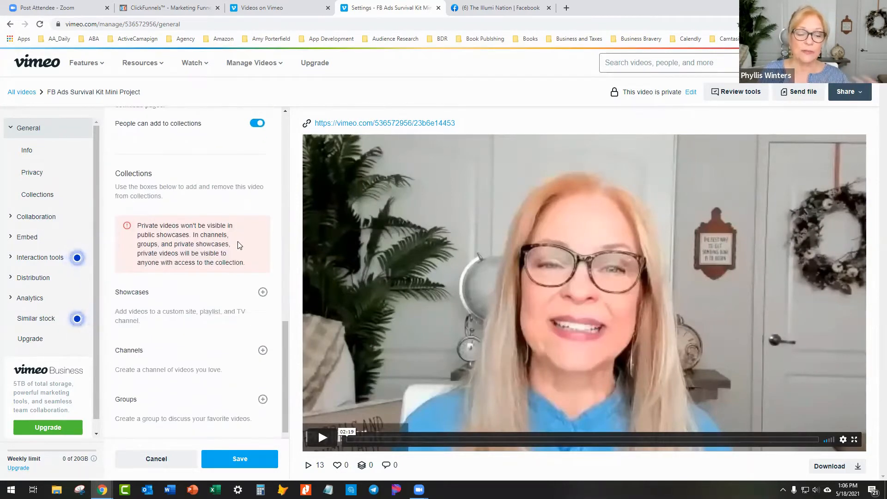
scroll(238, 245, down, 3)
scroll(230, 201, up, 9)
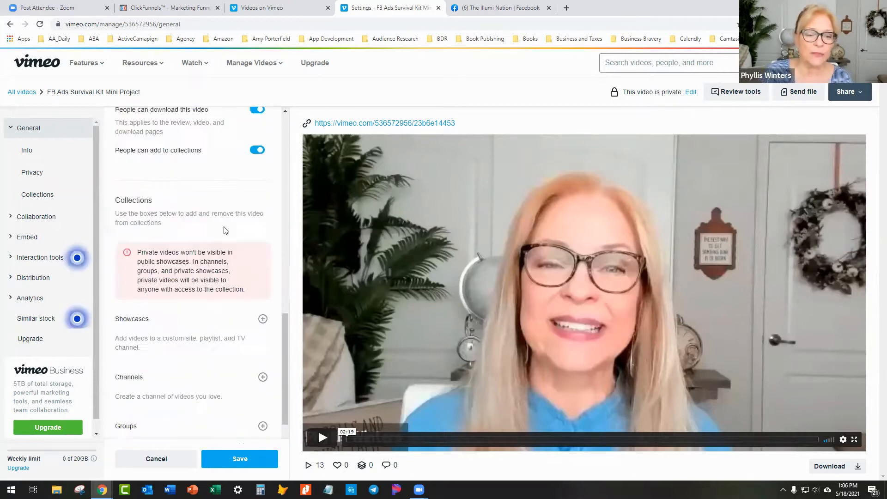
scroll(227, 231, up, 10)
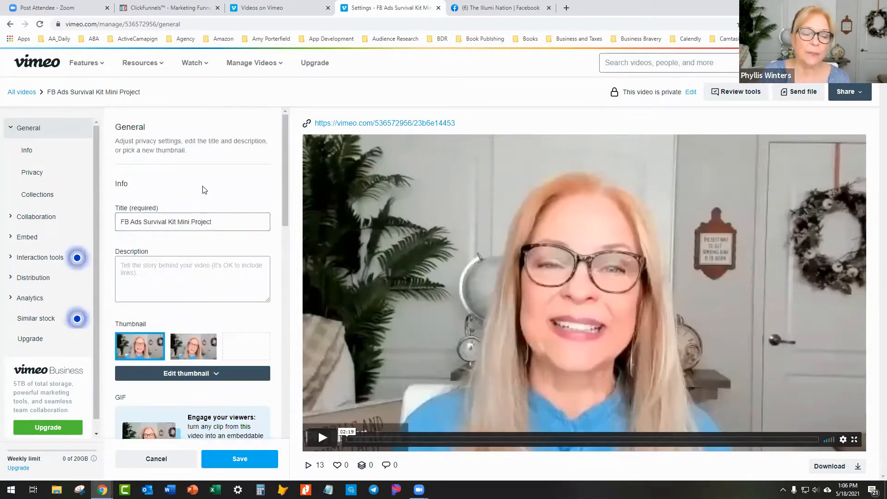
Open the video's web embed settings and review the player controls and actions
click(29, 238)
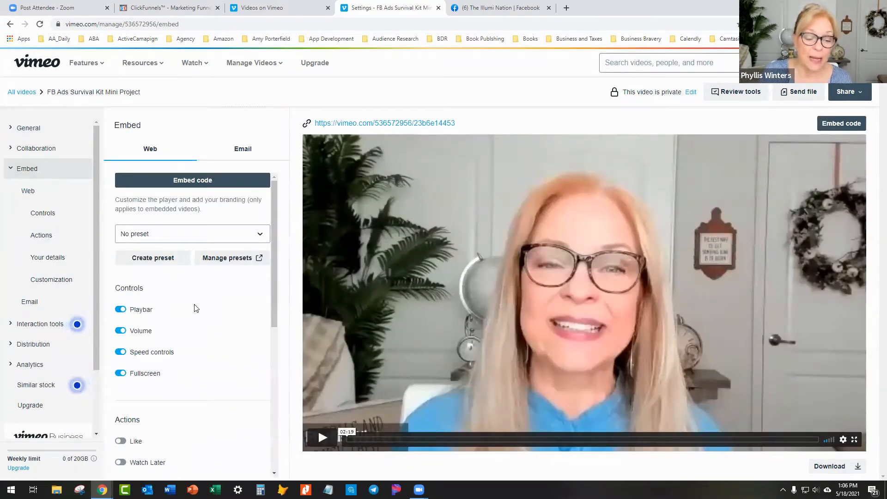
scroll(196, 309, down, 2)
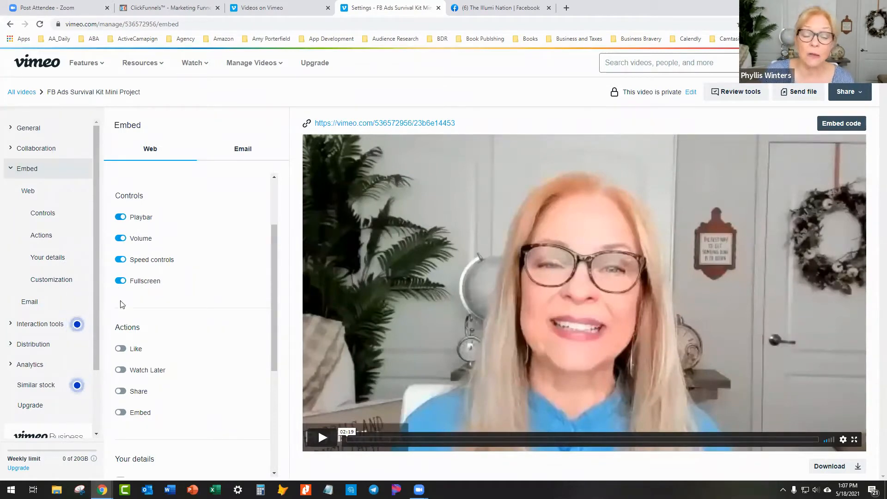
scroll(210, 269, down, 1)
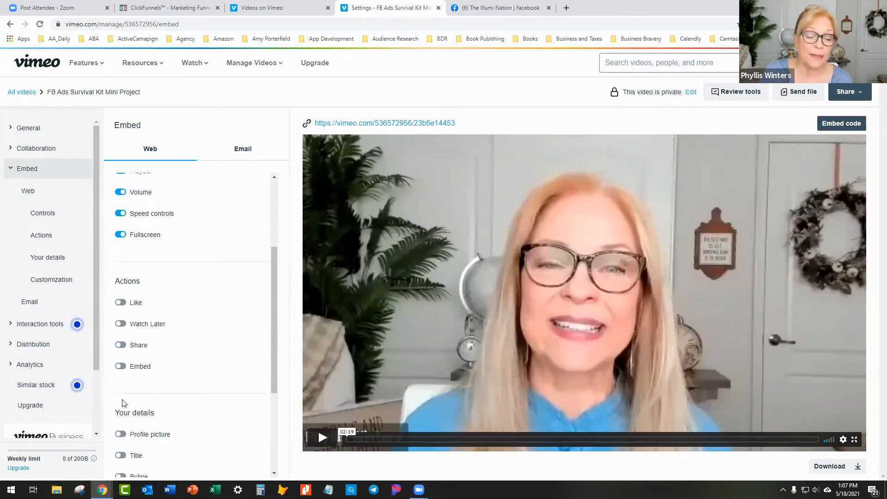
Turn on the Like, Watch Later and Share actions for the embedded player
click(125, 305)
click(123, 325)
click(122, 346)
click(124, 367)
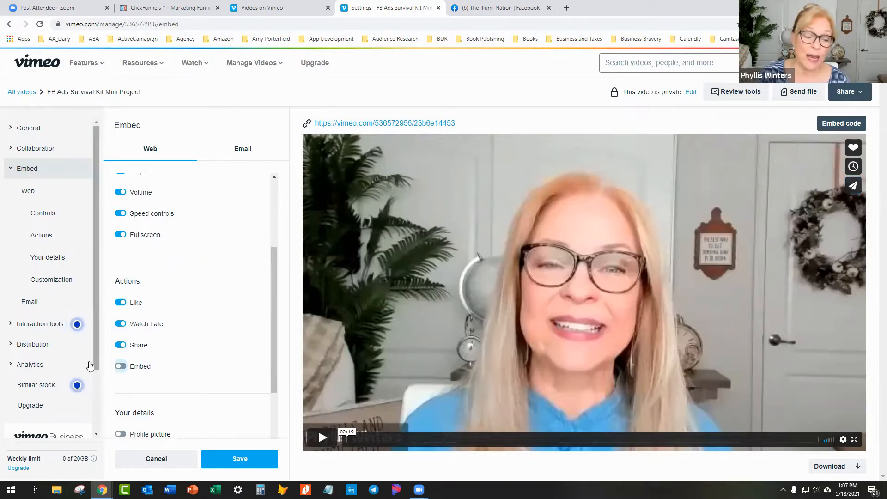
Turn the Share, Watch Later and Like actions off again for the embedded player
click(120, 346)
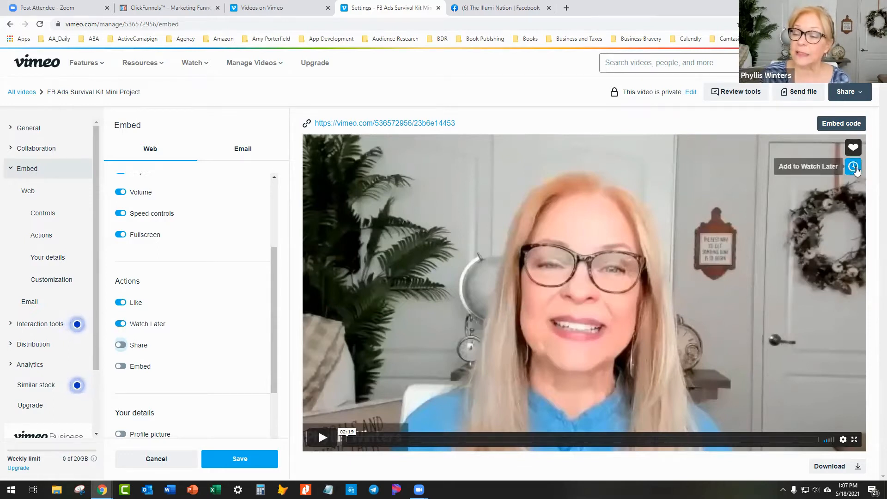
click(121, 325)
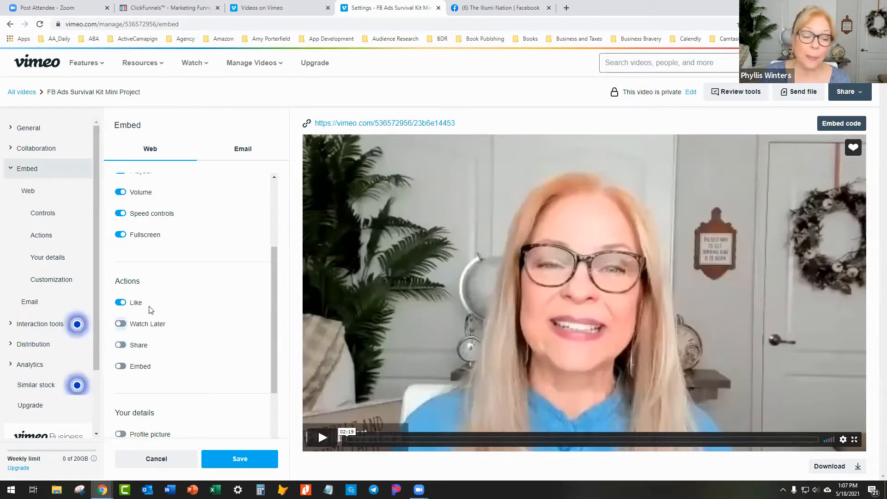
click(120, 305)
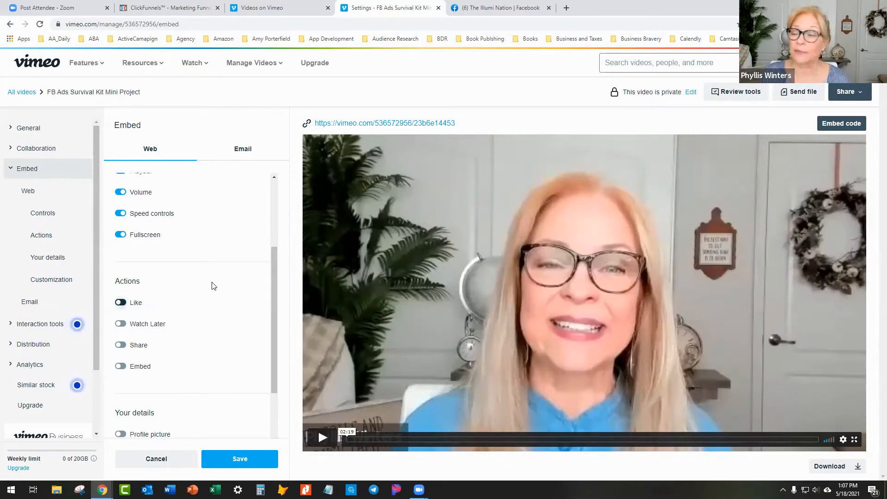
Try the Let users decide option for the owner details shown on the embedded player, and switch it off again
scroll(201, 282, down, 3)
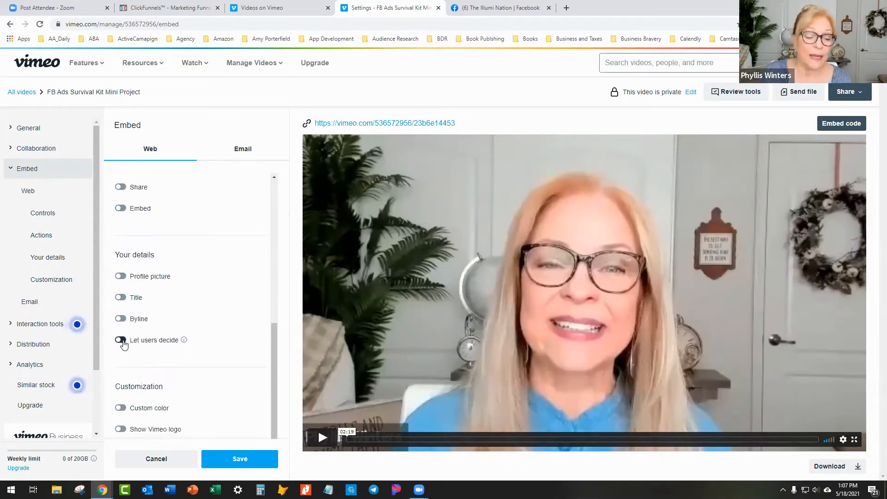
click(121, 341)
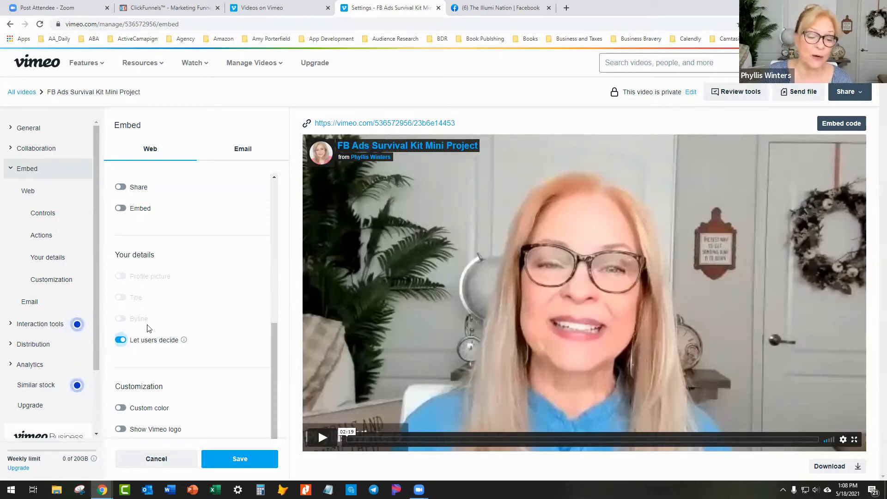
click(120, 340)
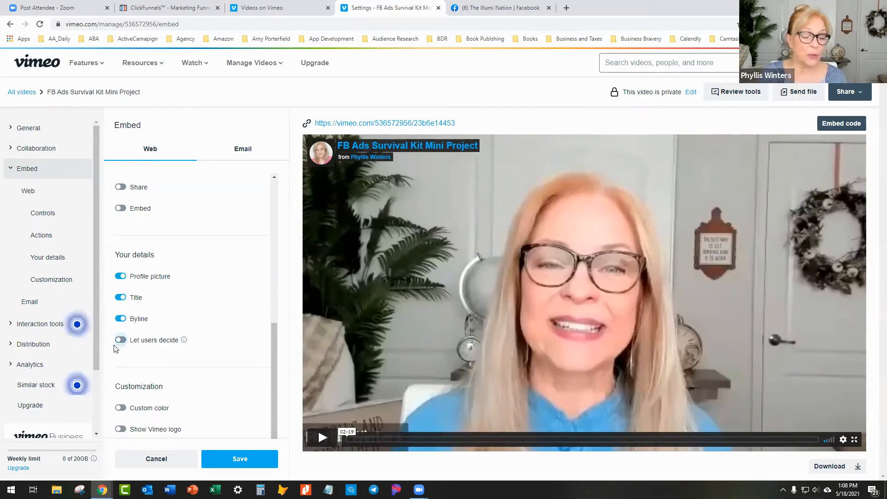
Turn off the profile picture, title and byline shown on the embedded player
click(121, 277)
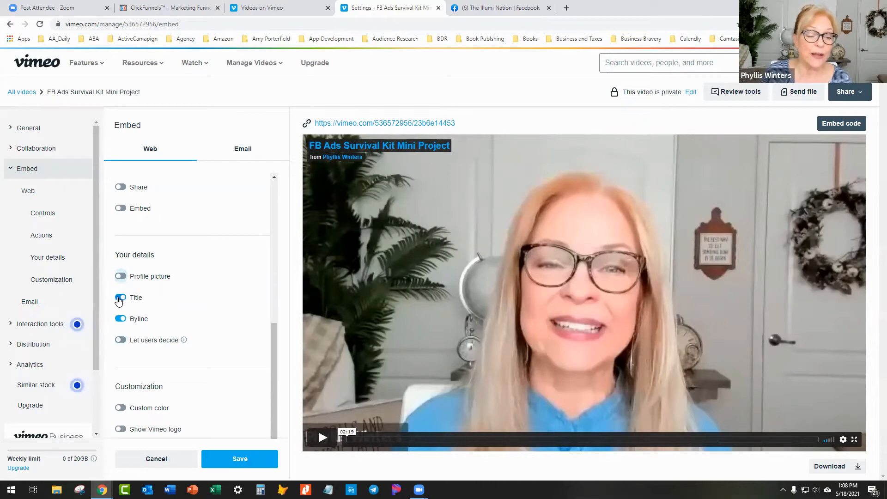
click(120, 298)
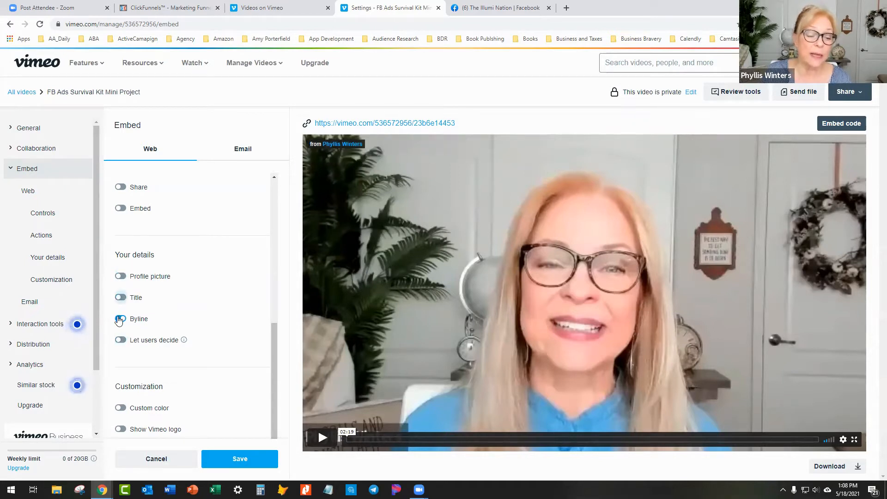
click(120, 319)
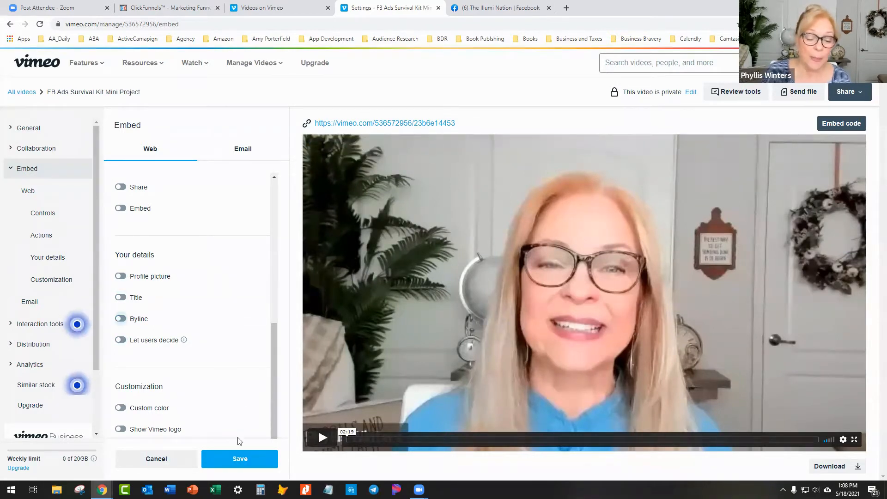
click(234, 460)
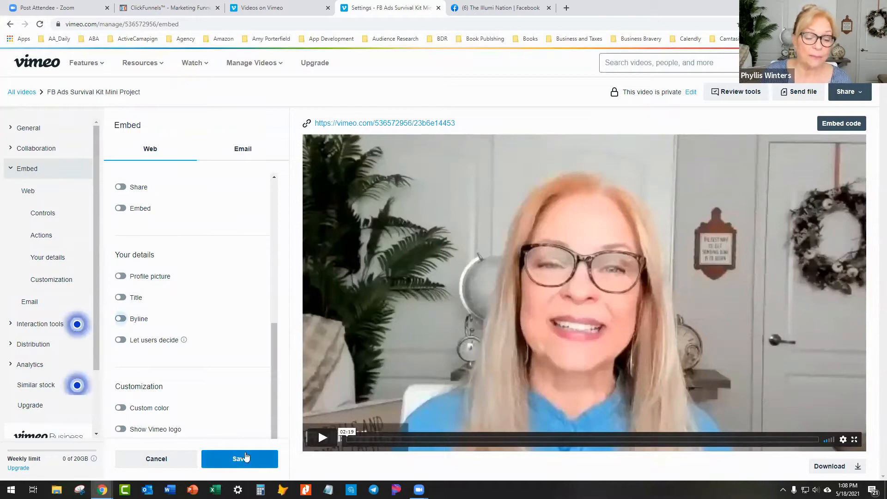
Apply the My Settings preset to the embedded player, review its options and save the embed settings
drag(273, 423, 279, 229)
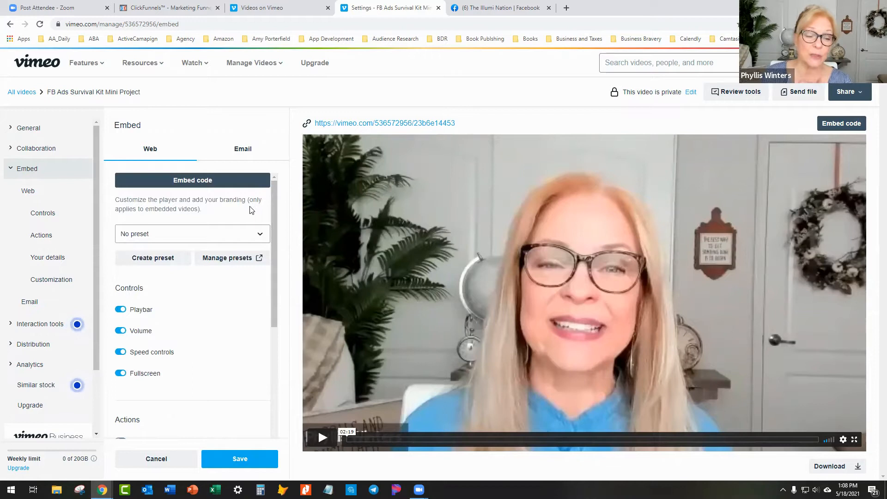
click(261, 237)
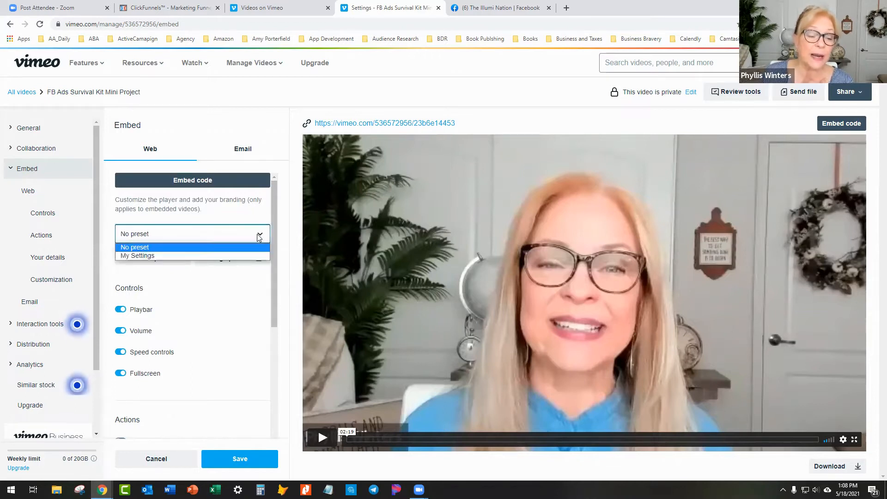
click(144, 256)
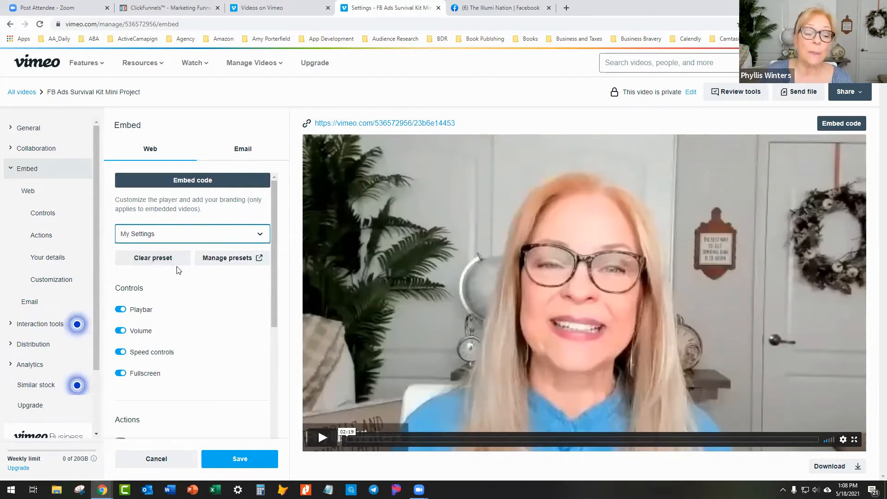
scroll(223, 366, down, 6)
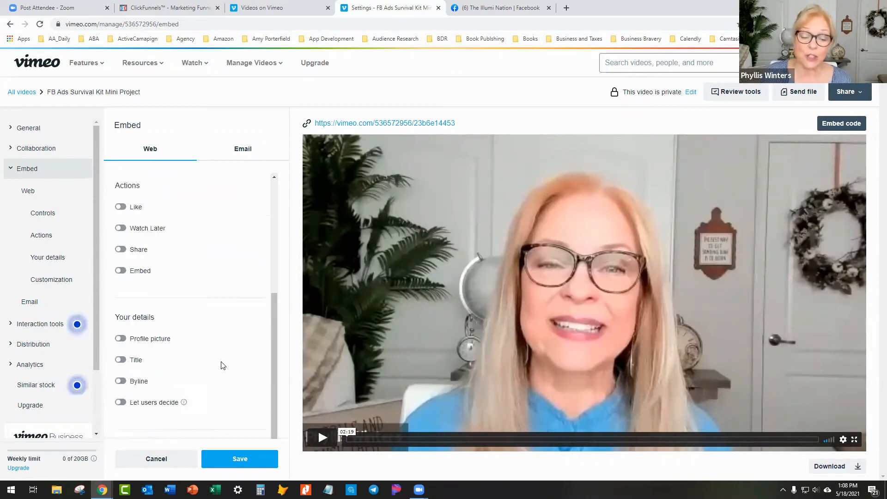
click(233, 458)
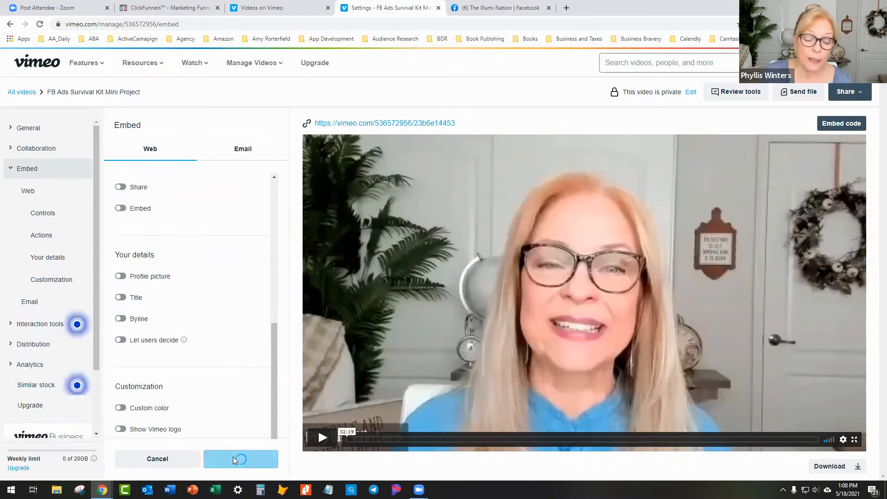
Review the video's general privacy settings and its embedded player options, keeping the My Settings preset selected
click(67, 136)
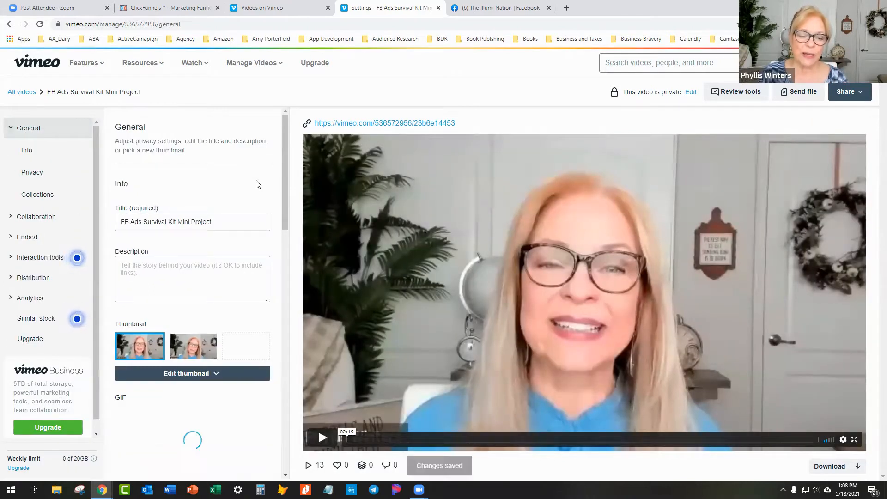
scroll(258, 184, down, 7)
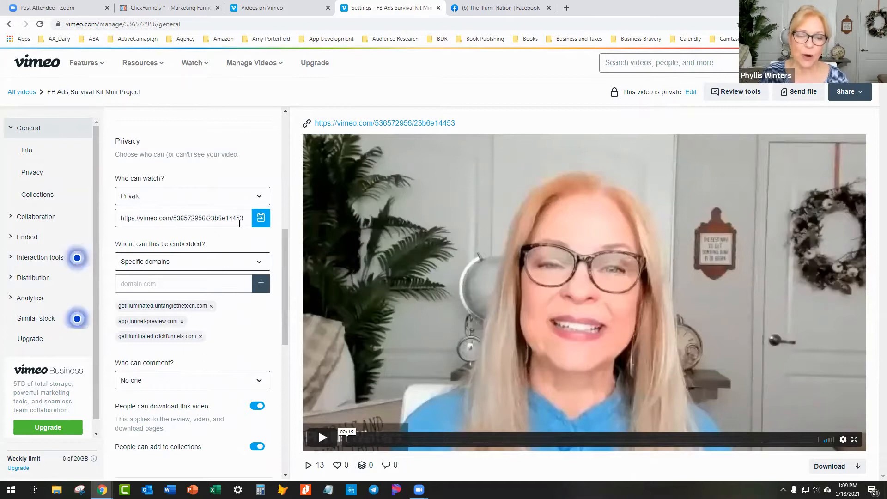
scroll(153, 220, up, 4)
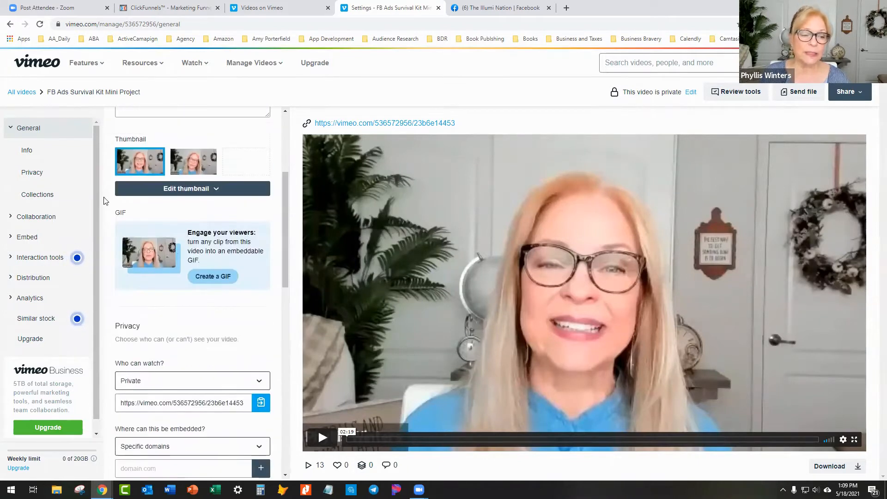
click(25, 241)
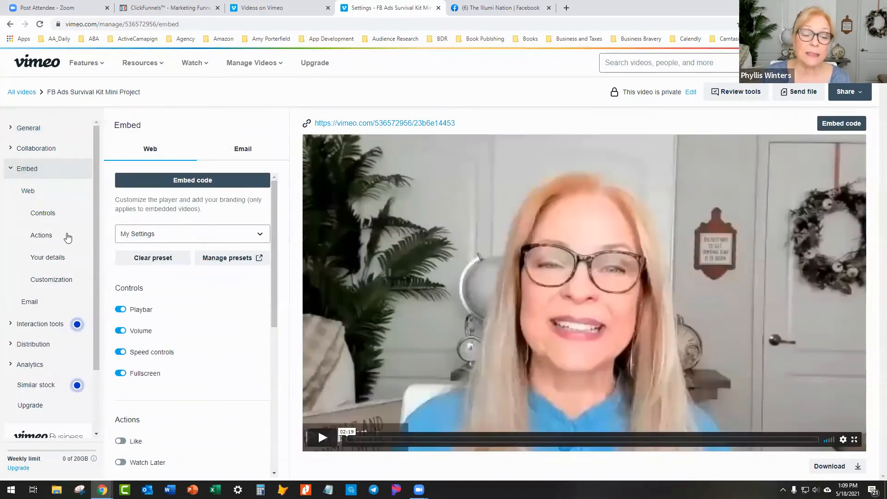
scroll(178, 253, down, 3)
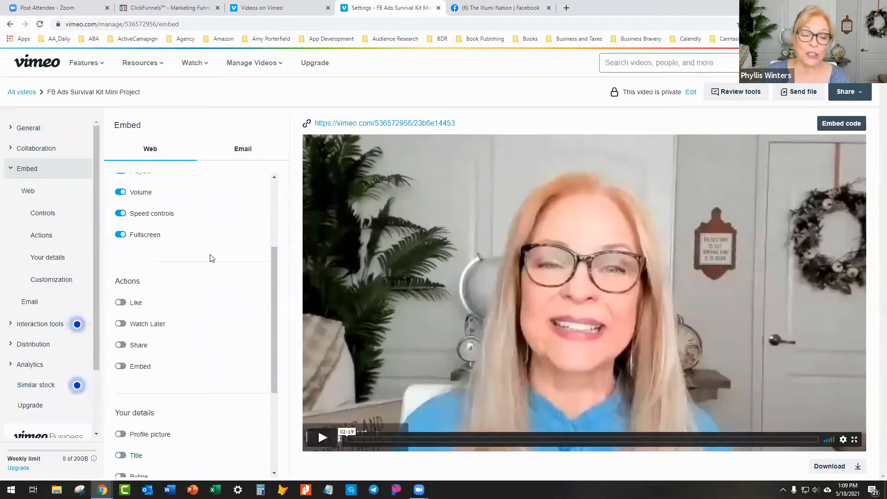
scroll(210, 250, up, 3)
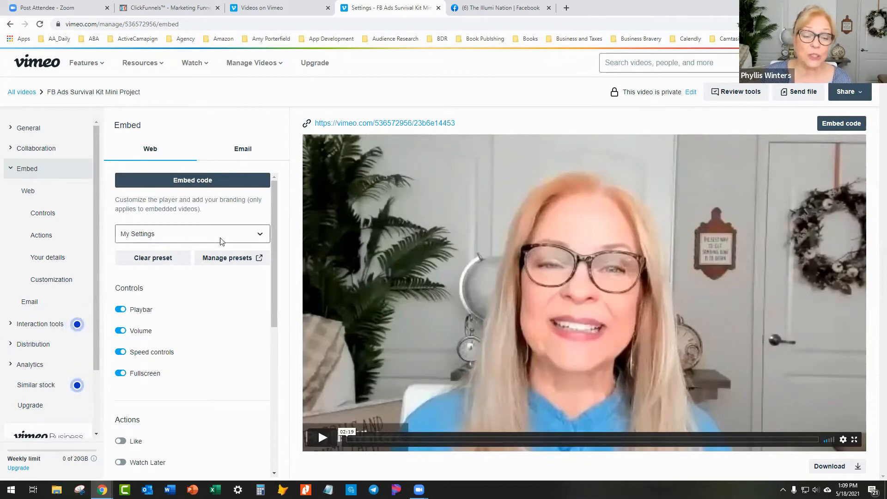
click(259, 236)
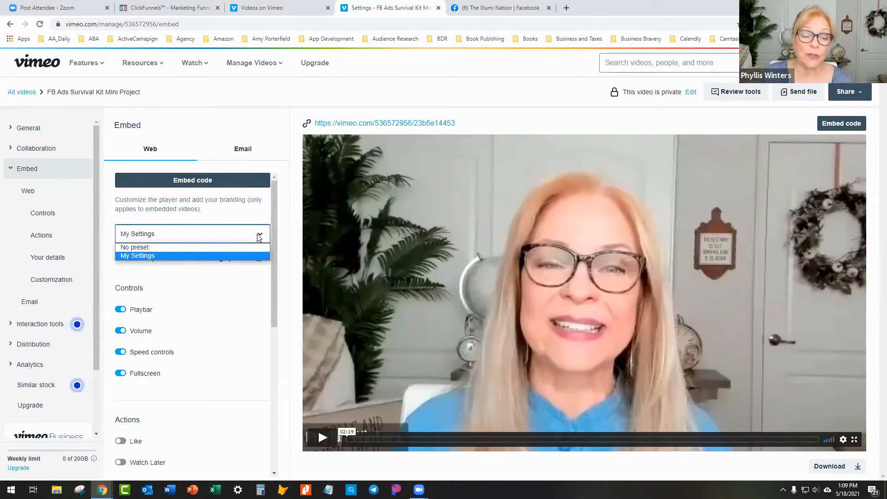
click(165, 256)
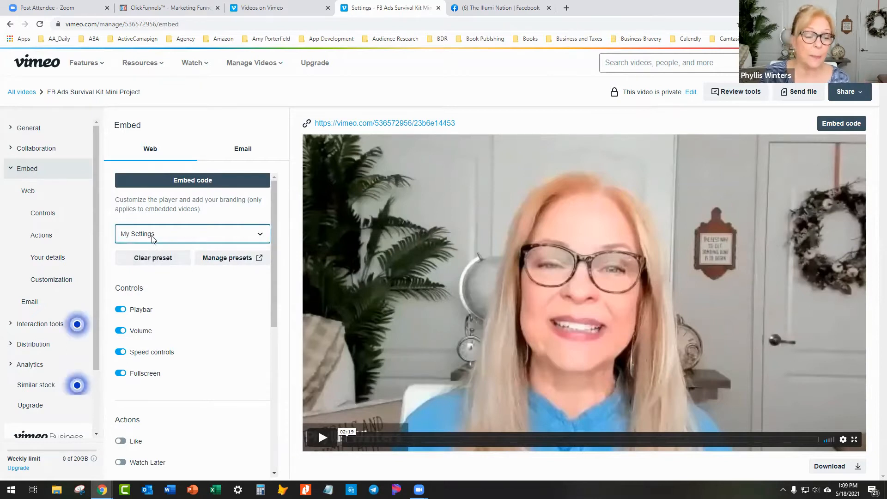
Open the video's interaction tools, skip playback to the end to preview the current end screen, and replay the video
click(15, 167)
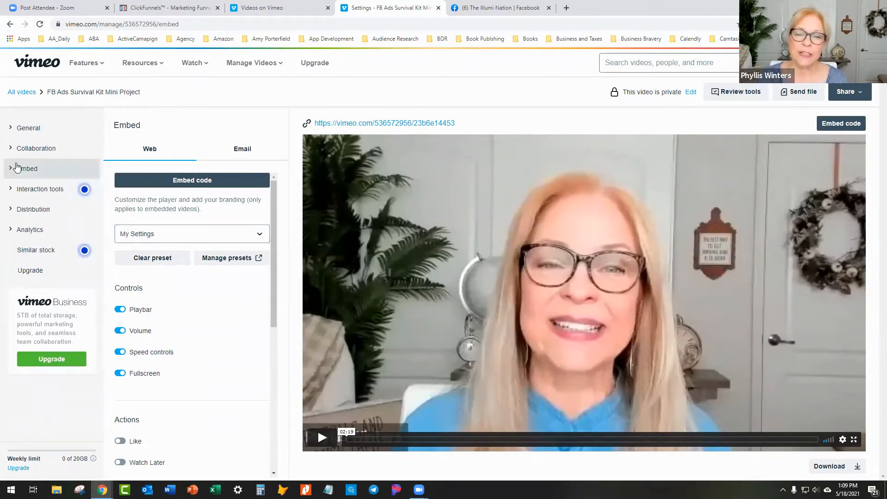
click(30, 190)
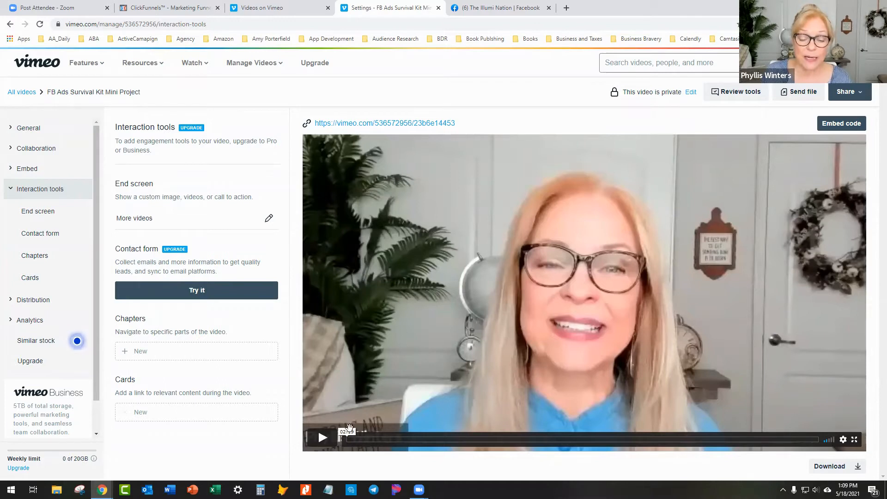
drag(347, 432, 813, 435)
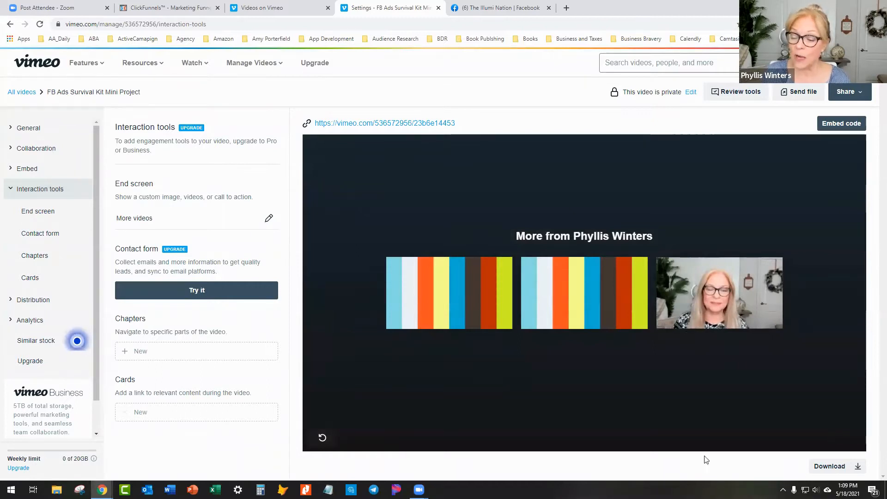
click(323, 439)
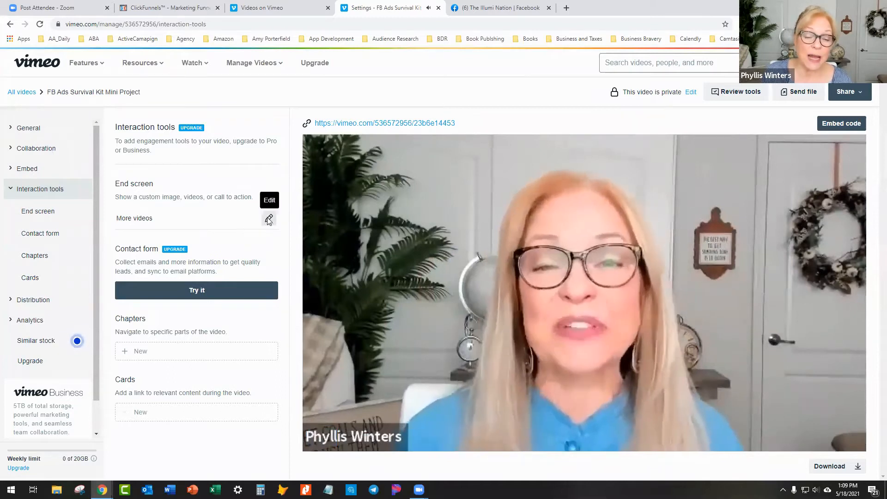
Edit the video's end screen, trying the Thumbnail type before choosing Call to action
click(268, 219)
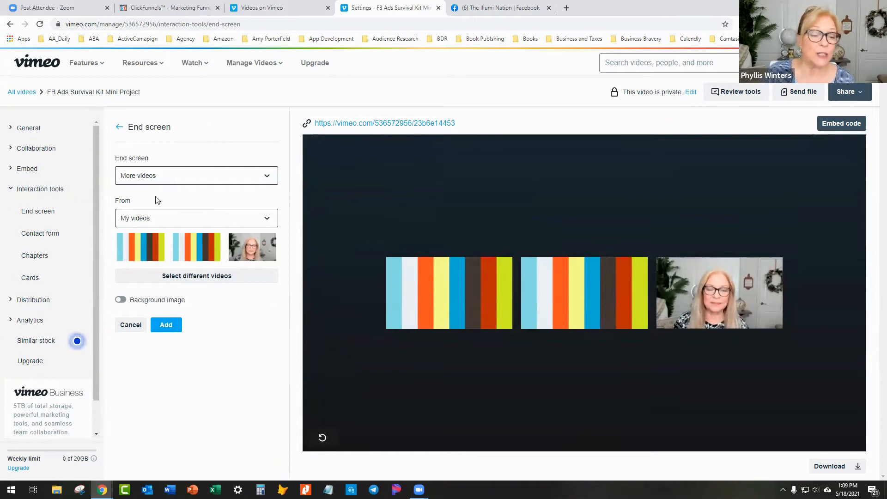
click(269, 175)
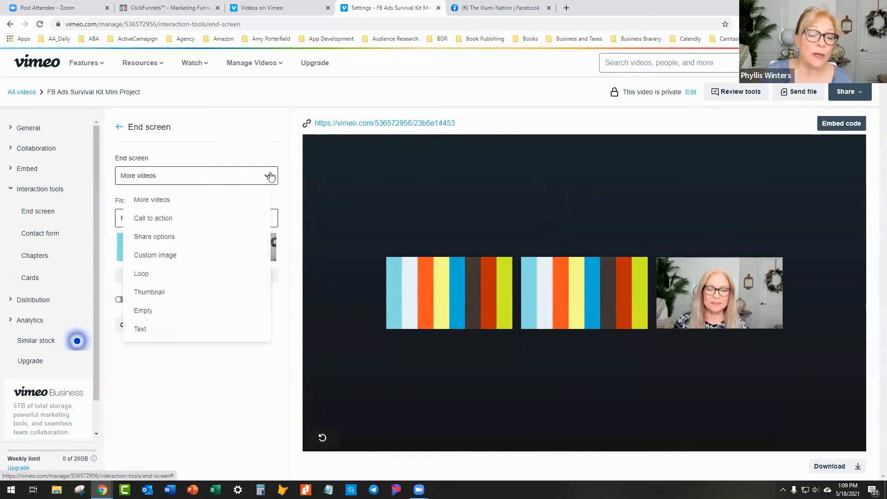
click(146, 295)
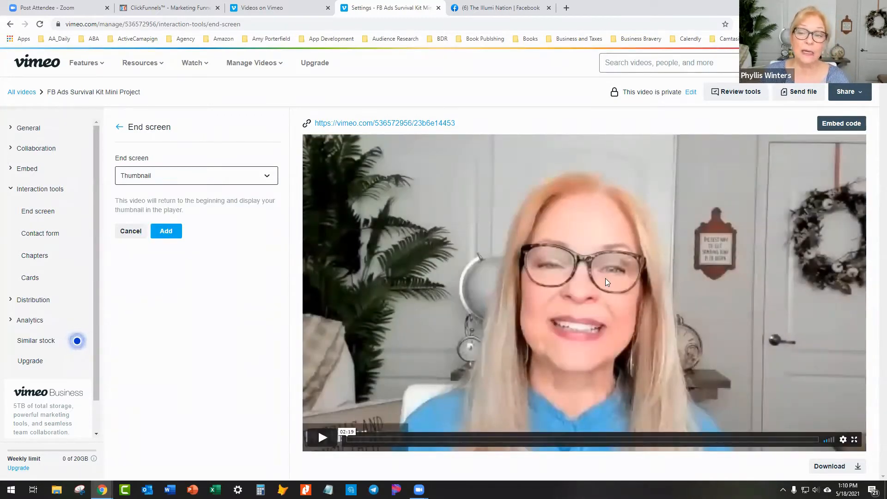
click(268, 177)
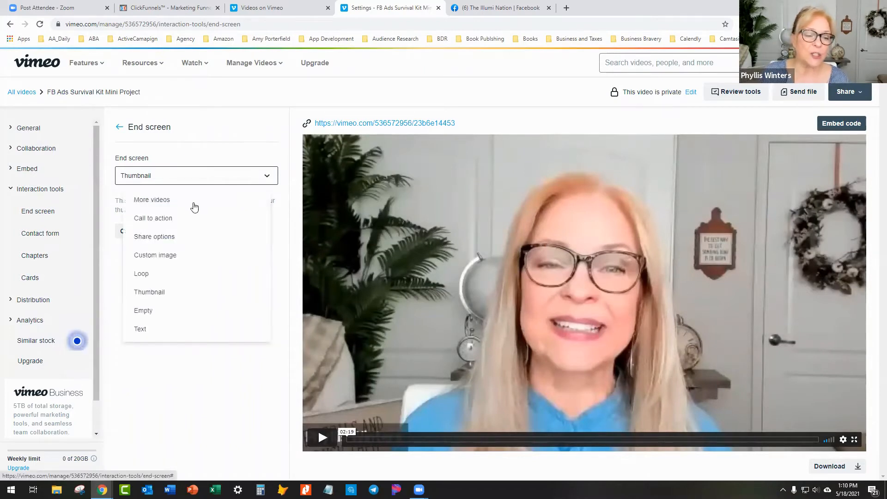
click(152, 218)
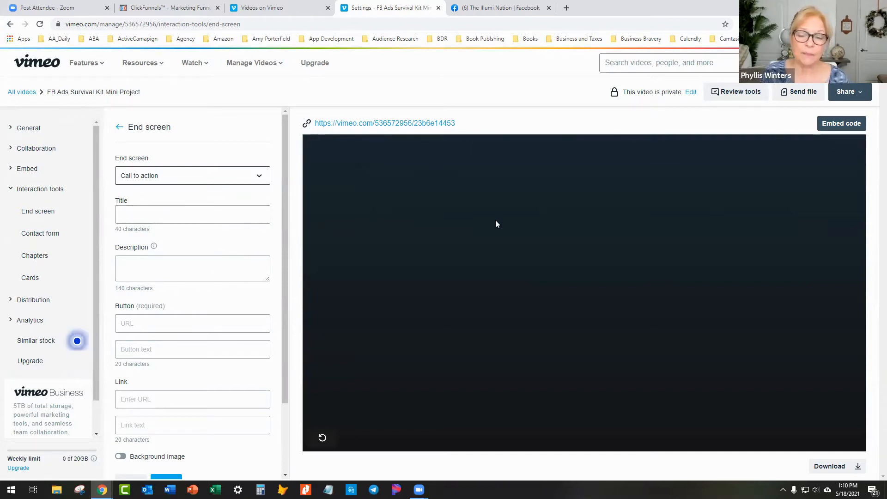
Title the call-to-action end screen "Test End Screen CTA"
click(209, 217)
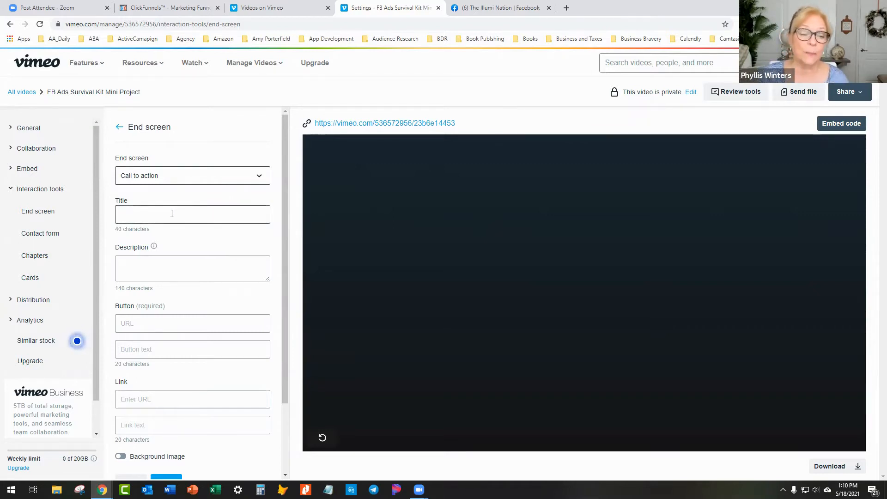
click(156, 212)
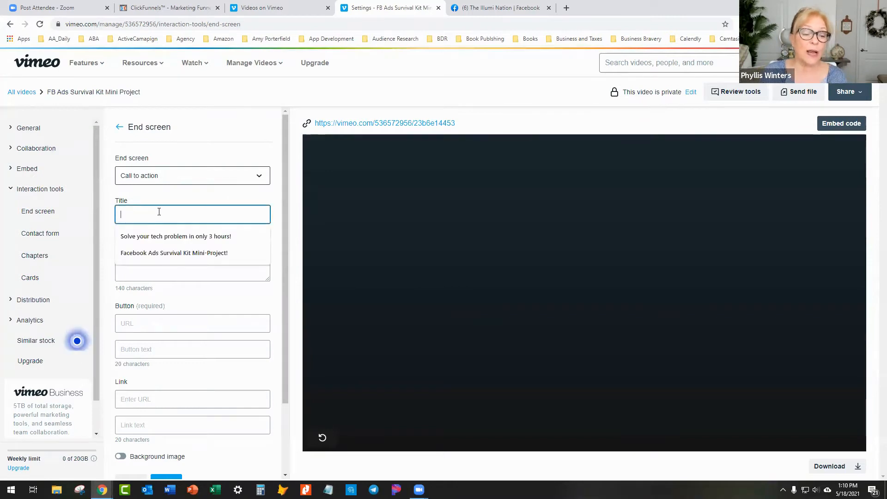
text(Te)
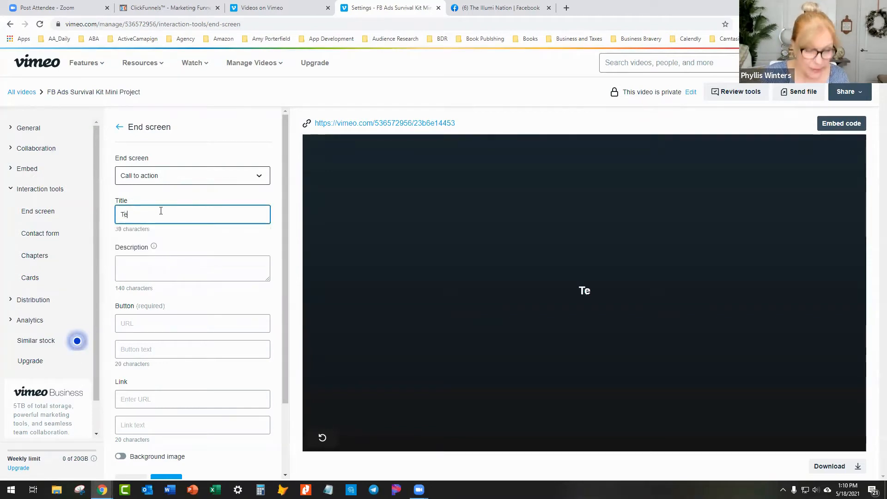
text(st E)
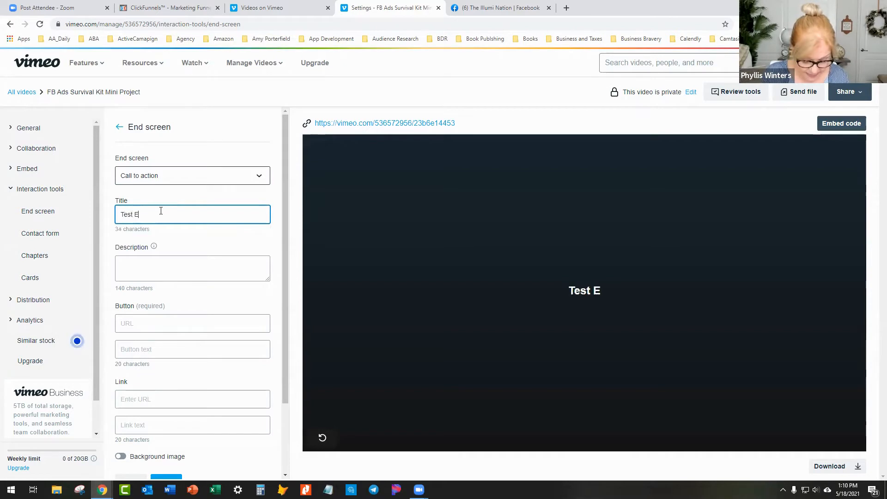
text(nd Scree)
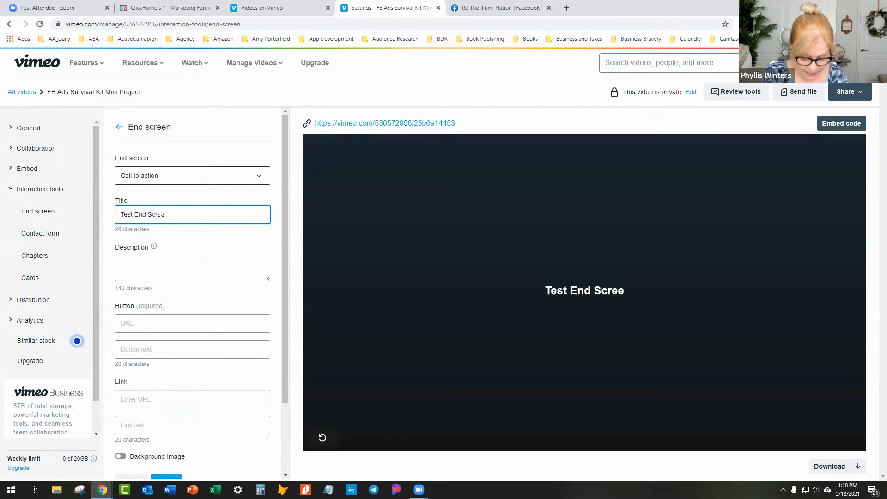
text(n CTA)
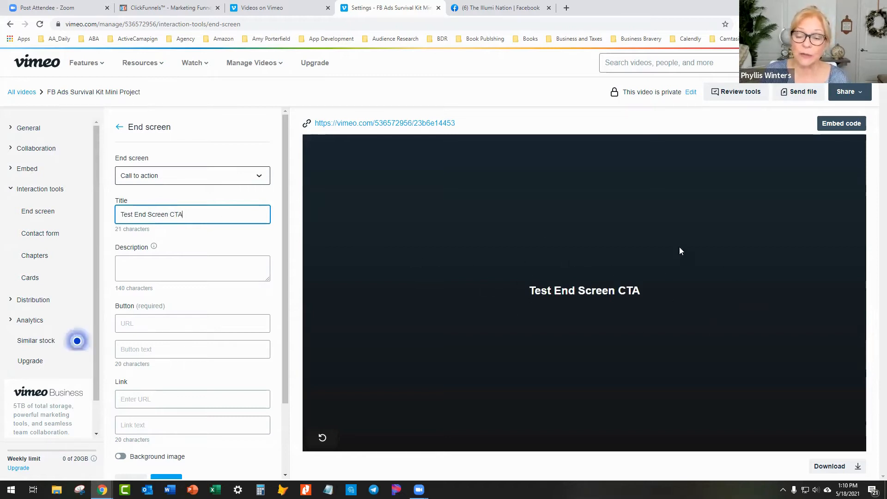
Set the end screen's description to "This is a test - this is only a test . . ." and its button text to "Learn More"
click(151, 261)
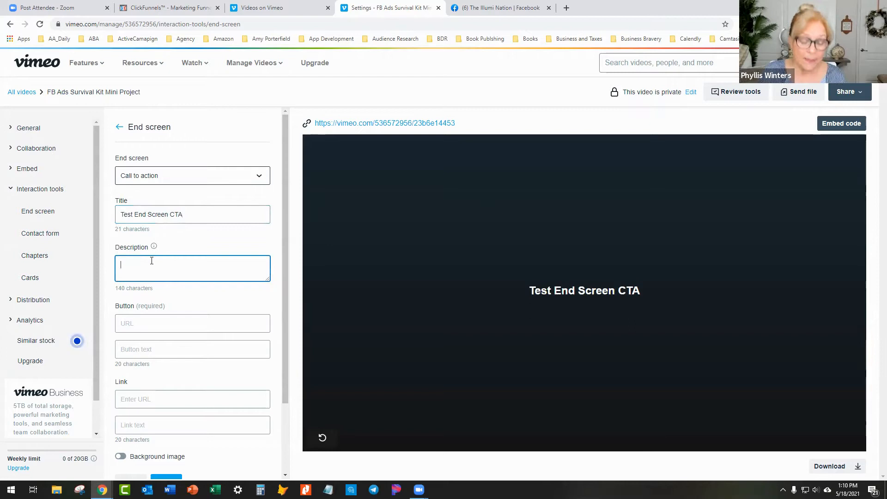
text(This)
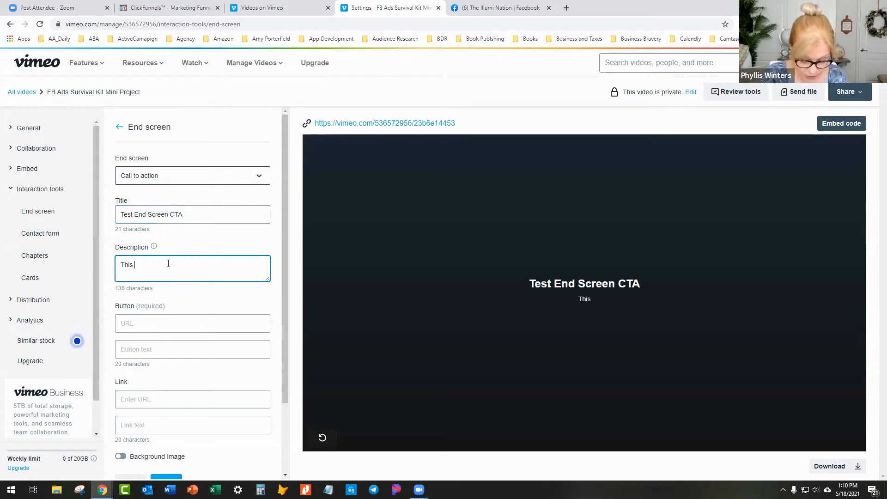
text( is a test)
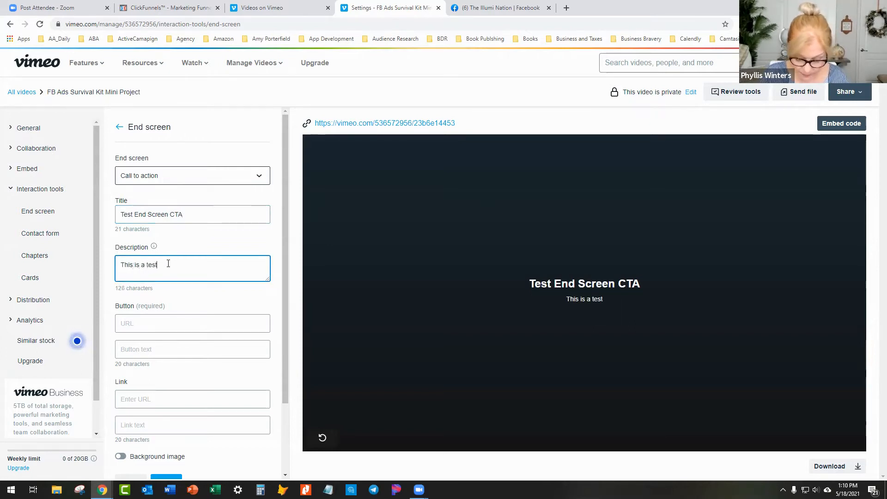
text( - this is)
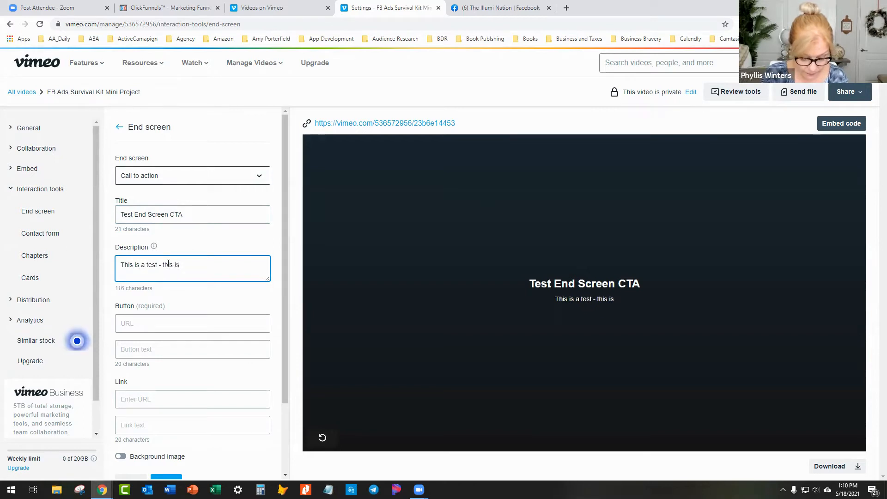
text( only a te)
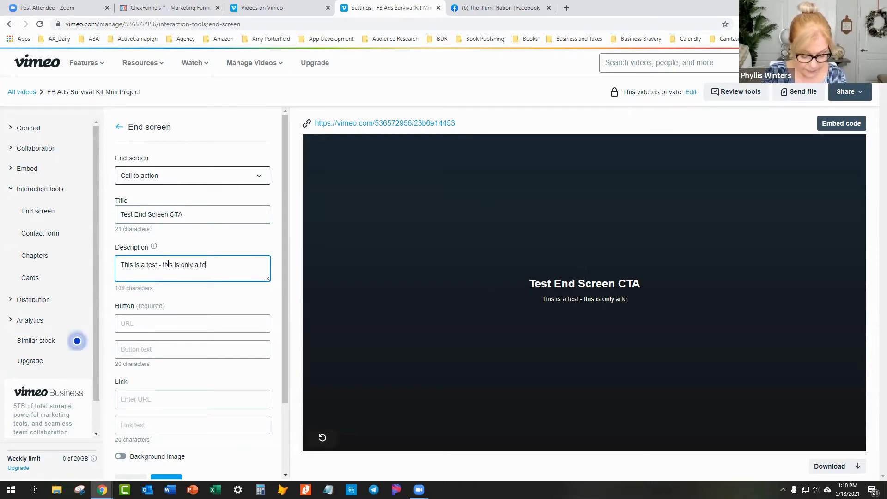
text(st . . .)
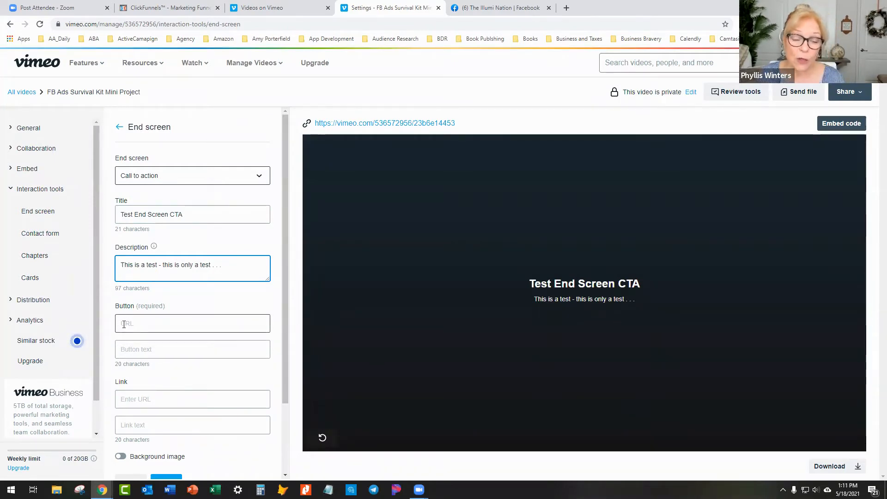
click(133, 349)
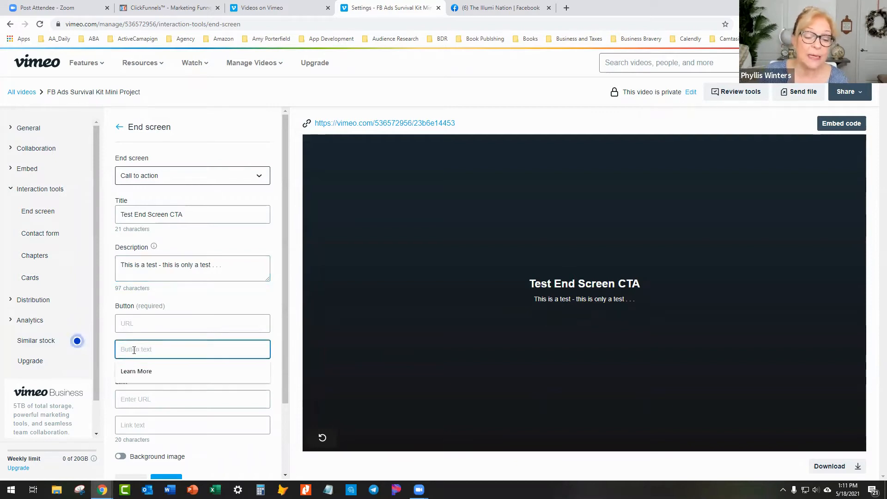
click(137, 372)
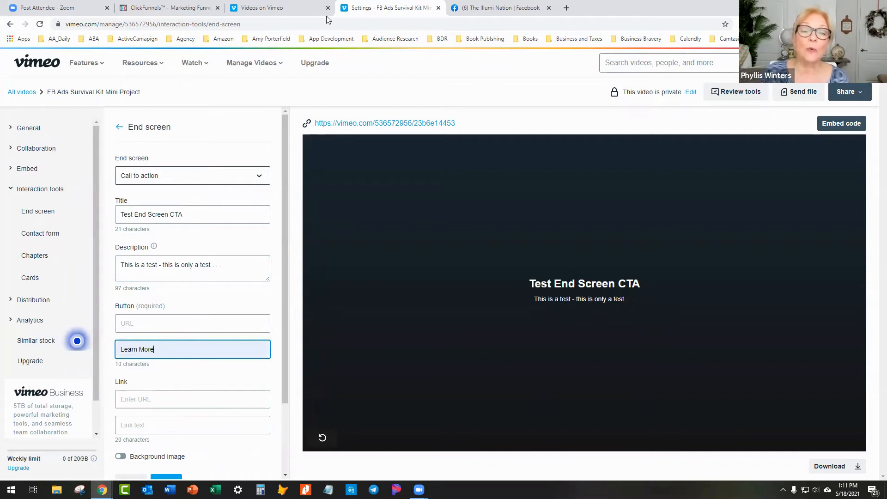
Copy the TBT Gallery page URL from ClickFunnels and use it as the end screen button's URL in Vimeo
click(189, 9)
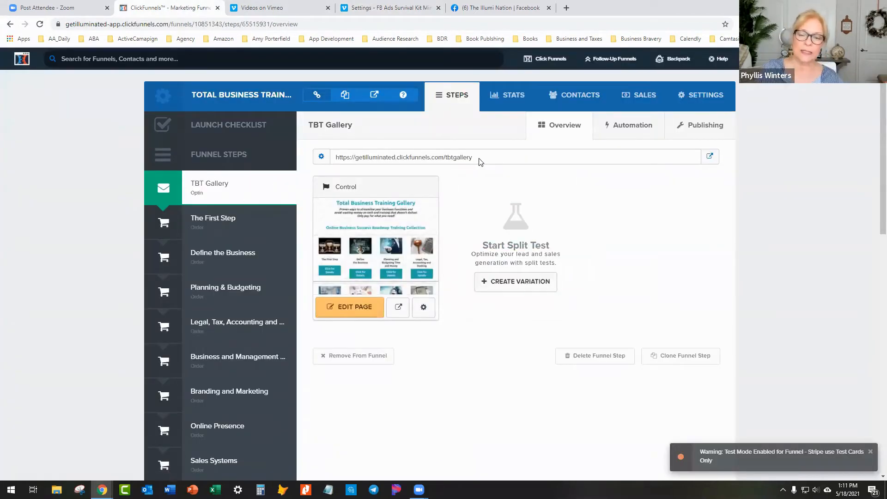
drag(474, 158, 333, 159)
key(ctrl+c)
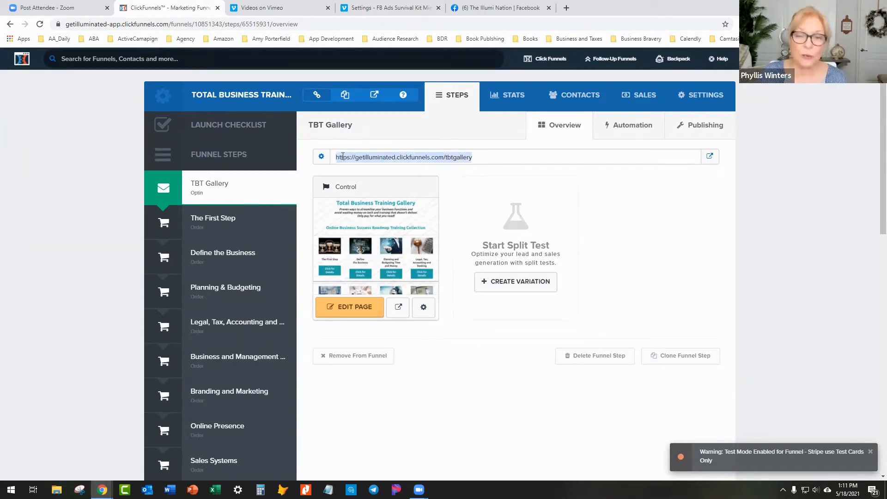
click(383, 12)
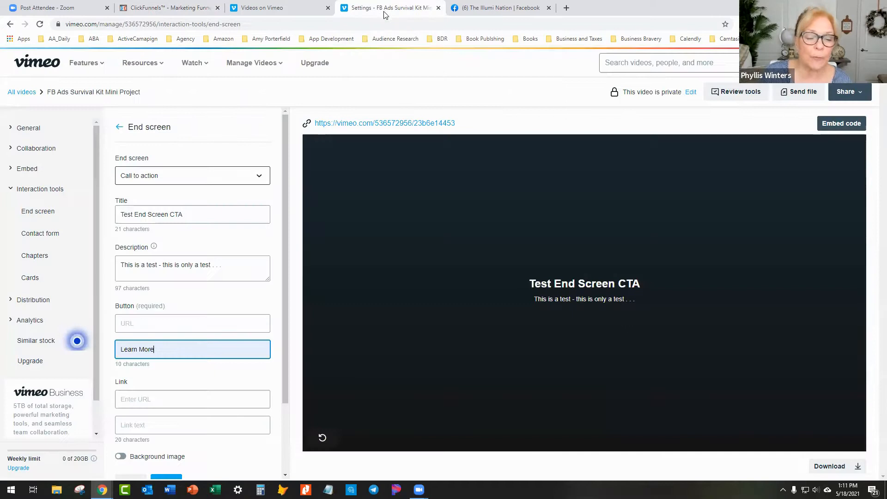
click(136, 318)
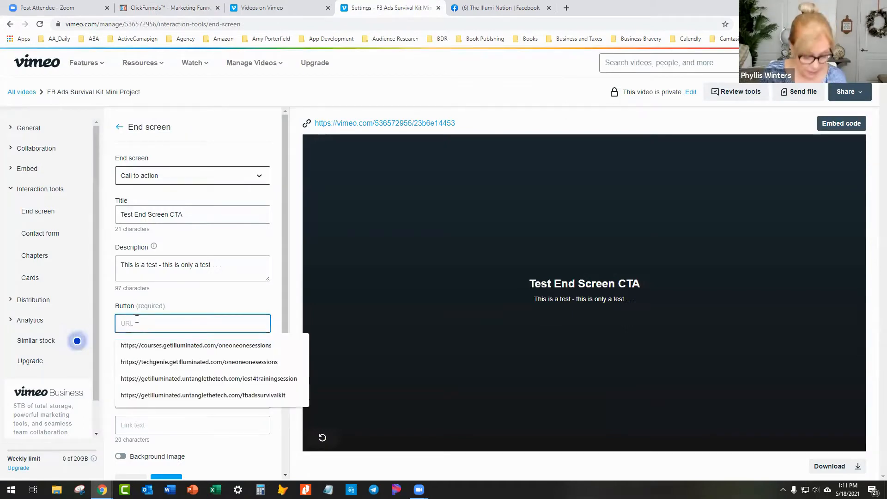
key(ctrl+v)
key(Tab)
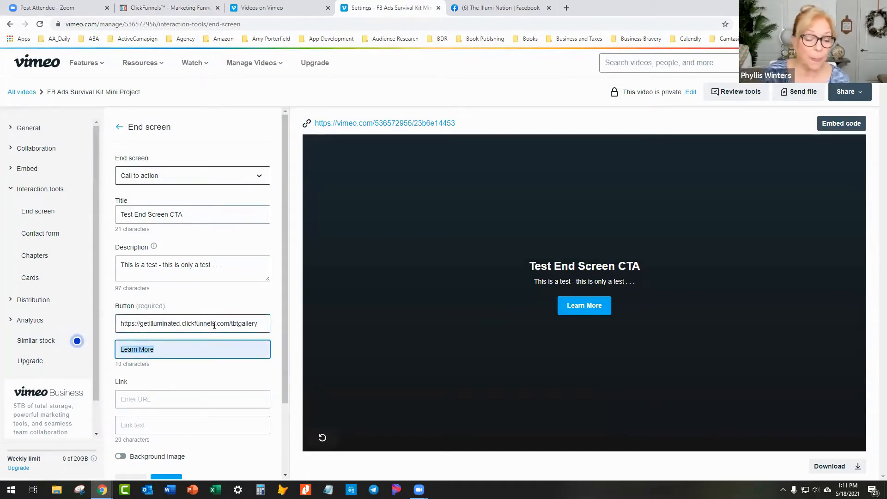
Turn on the end screen's background image and look through the Google Drive folders for an image source
scroll(215, 326, down, 2)
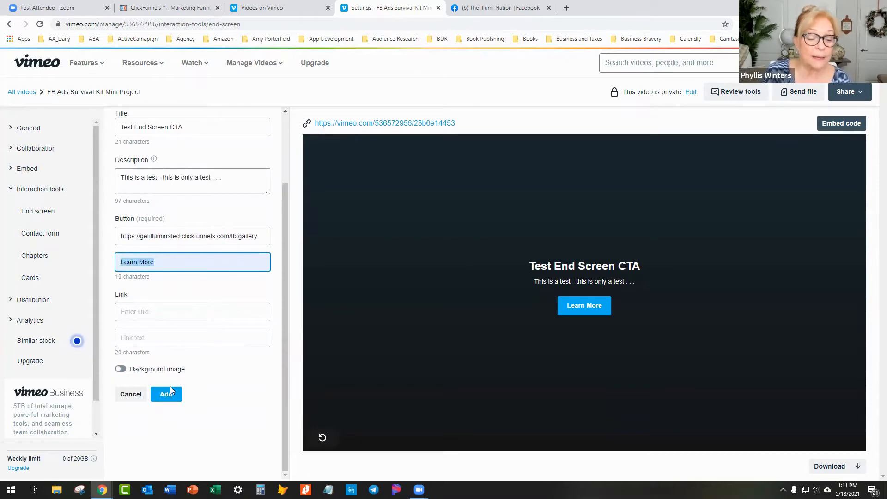
click(124, 368)
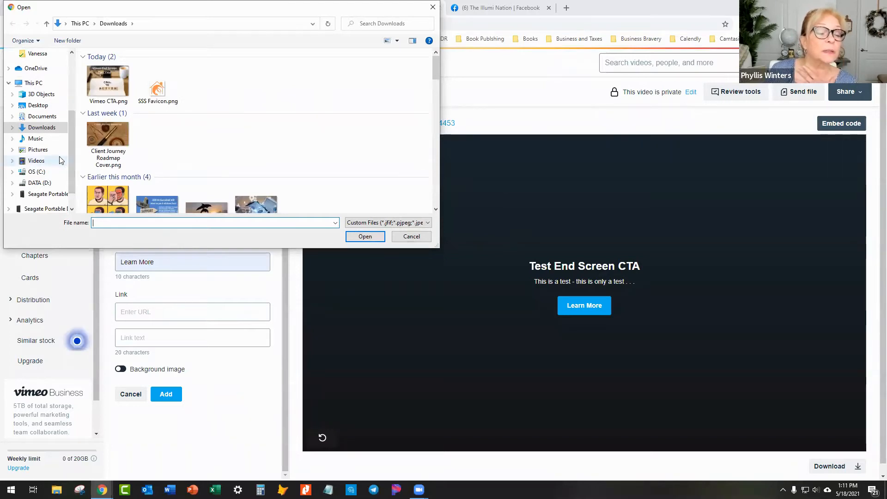
drag(70, 148, 72, 89)
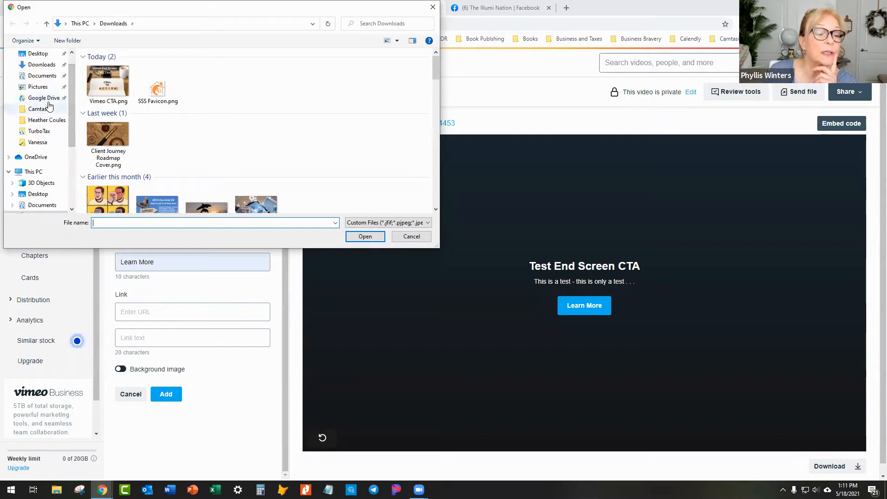
click(46, 98)
scroll(120, 148, down, 3)
scroll(120, 148, down, 12)
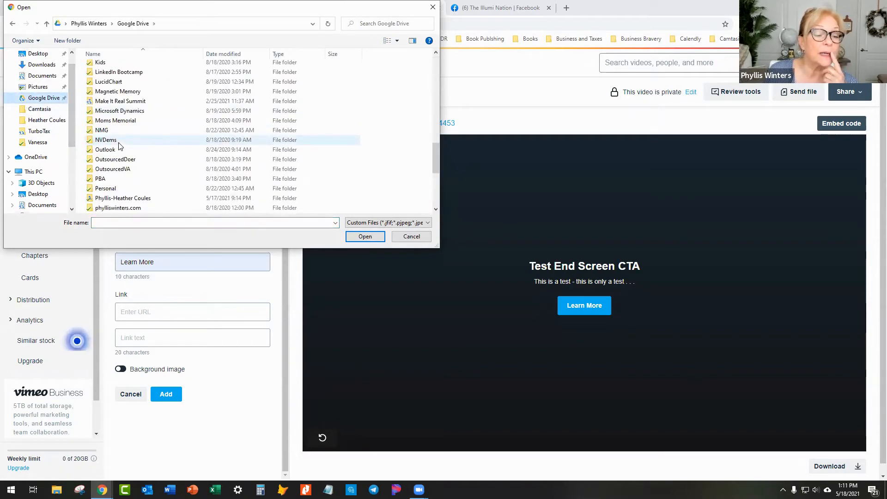
scroll(119, 147, down, 2)
scroll(124, 115, up, 5)
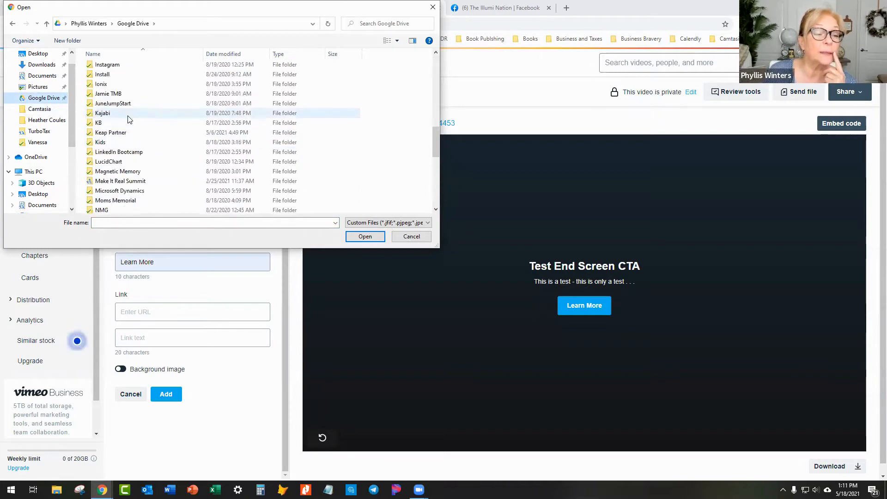
scroll(125, 116, up, 2)
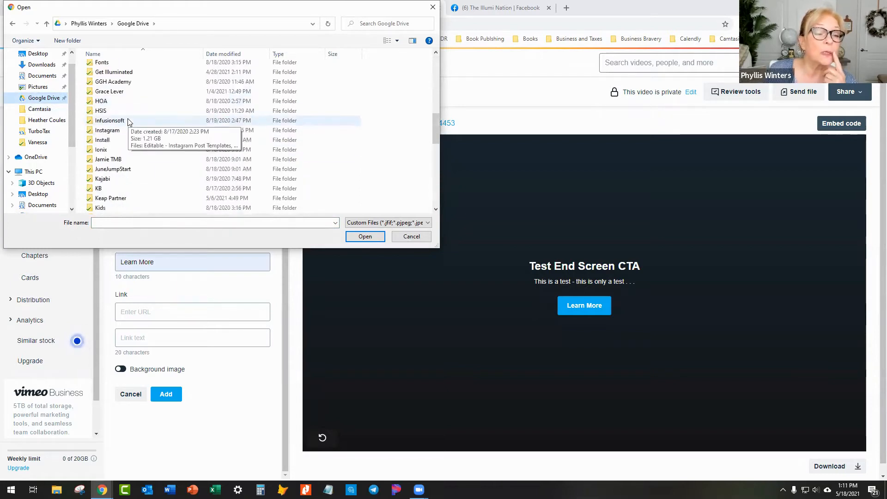
Open the Photos folder inside Google Drive's Get Illuminated folder
double_click(125, 73)
scroll(134, 118, down, 8)
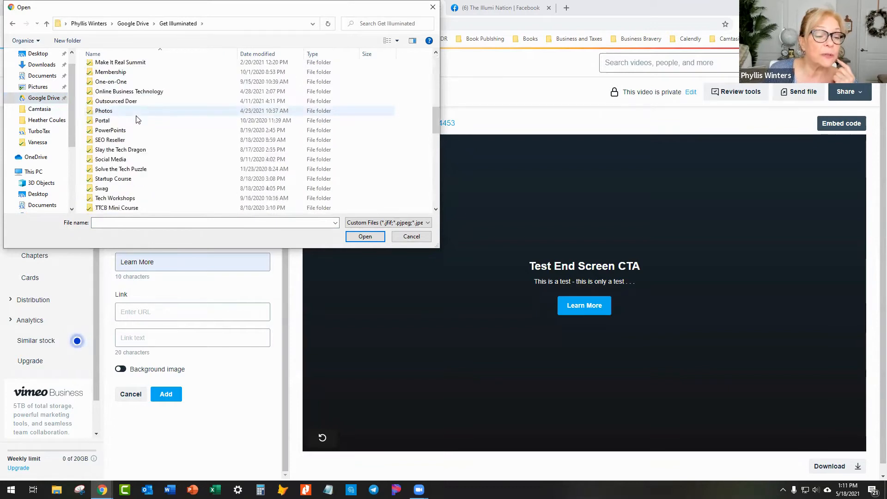
scroll(137, 120, down, 3)
scroll(134, 119, up, 5)
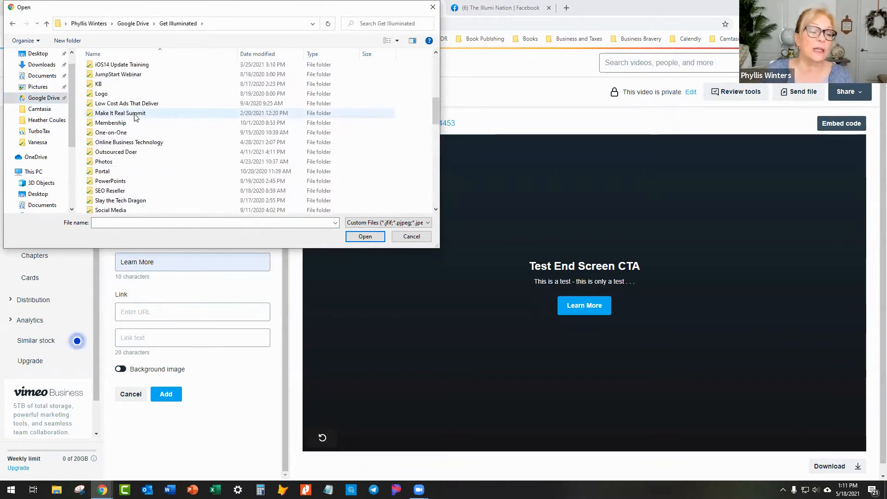
double_click(104, 161)
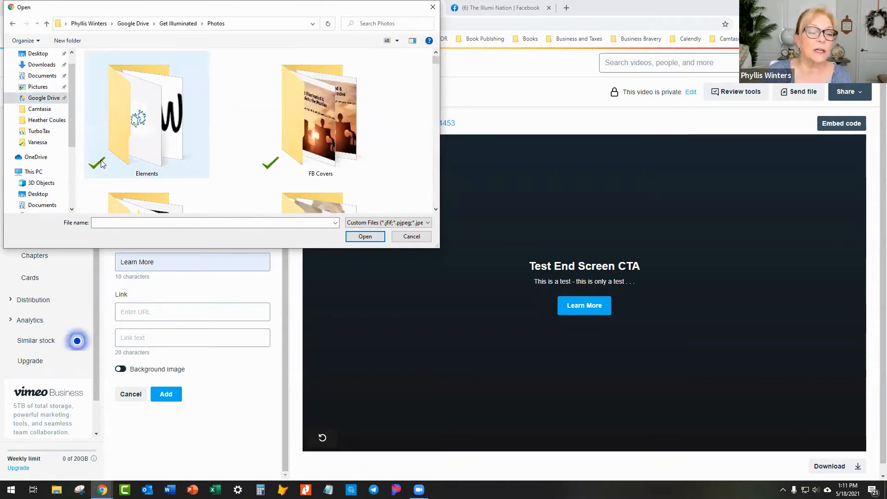
Upload Clock and Target.PNG as the background image and add the call-to-action end screen to the video
scroll(345, 121, down, 3)
scroll(345, 121, down, 1)
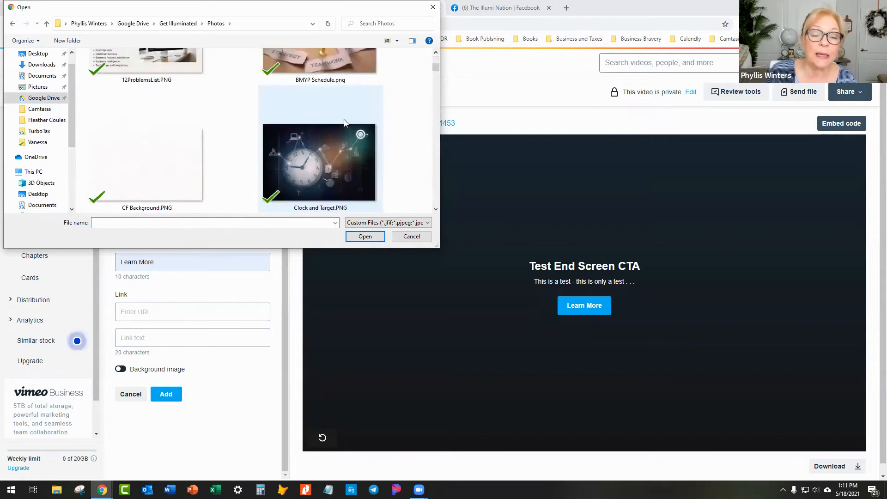
click(309, 161)
click(365, 237)
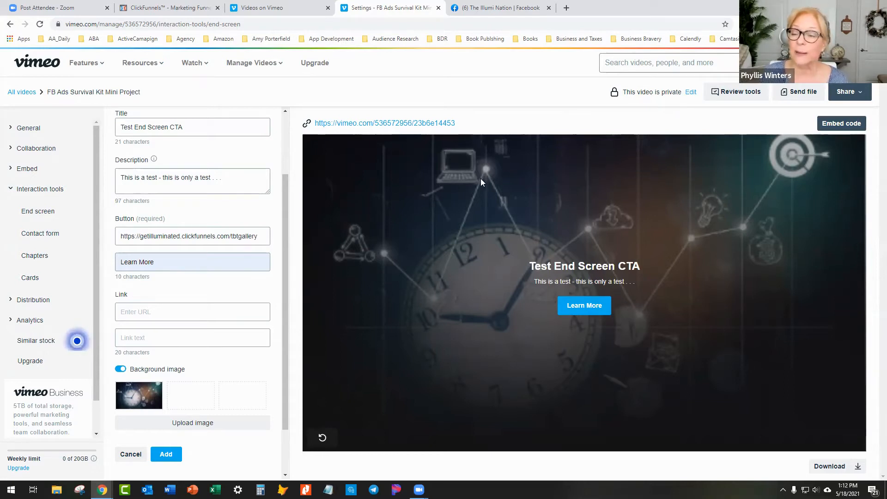
click(167, 456)
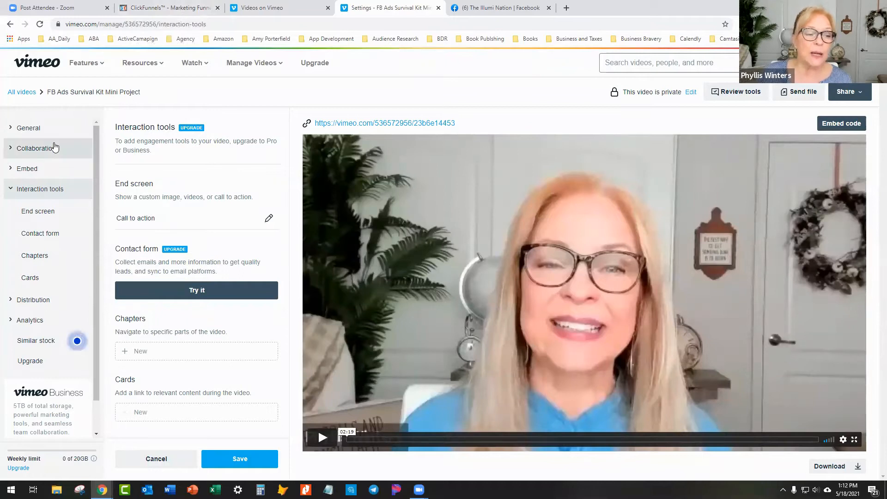
Copy the video's private link from its general privacy settings
click(33, 130)
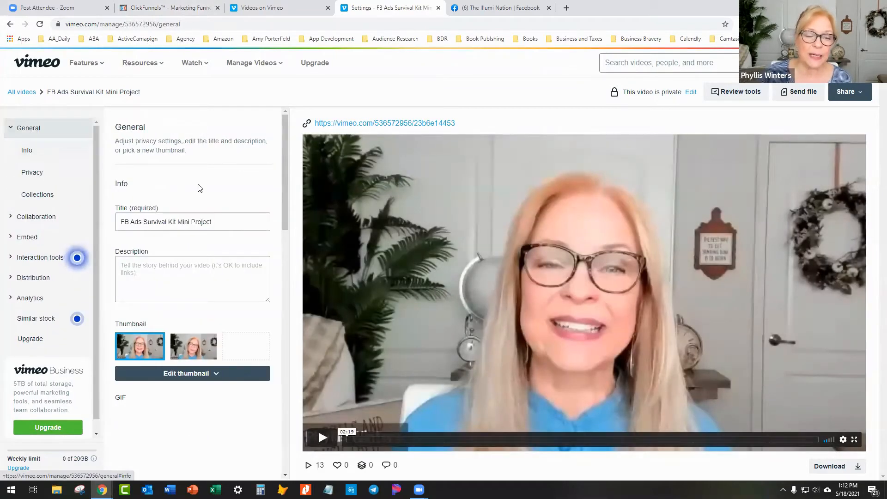
scroll(282, 160, down, 6)
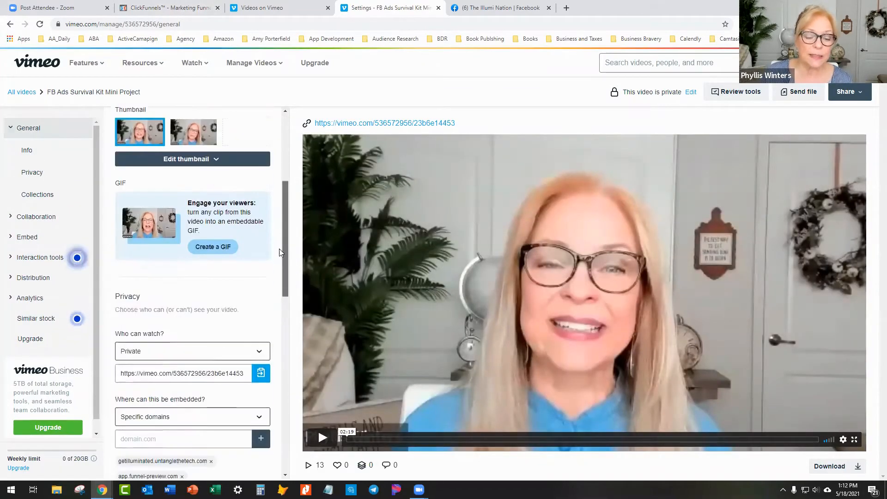
click(261, 298)
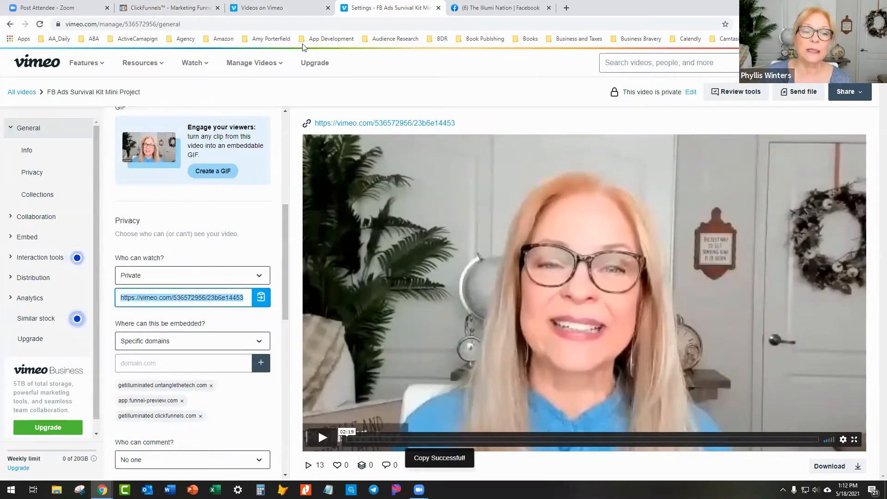
Switch to ClickFunnels, duplicate its browser tab and open the list of all funnels in the copy
click(196, 6)
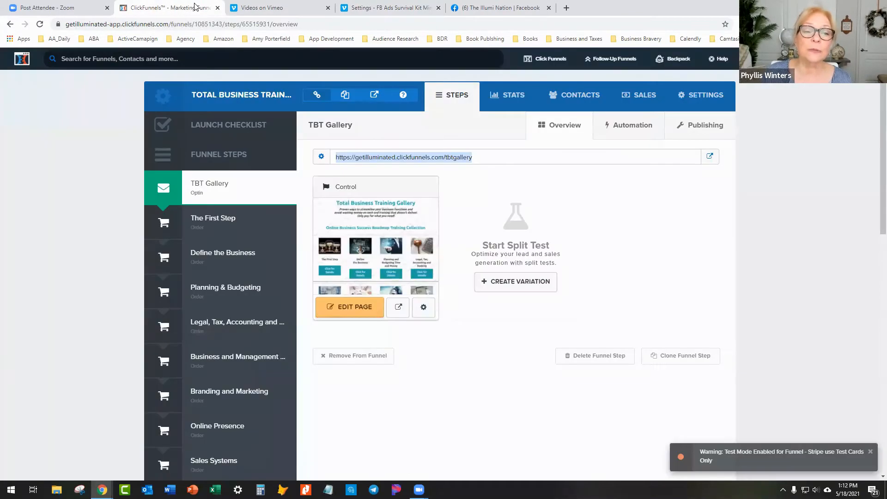
right_click(195, 7)
click(248, 60)
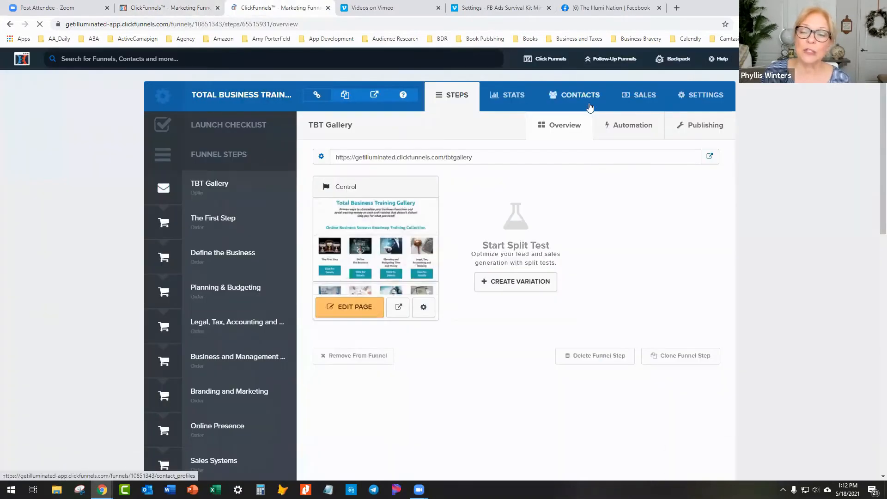
mouse_move(552, 62)
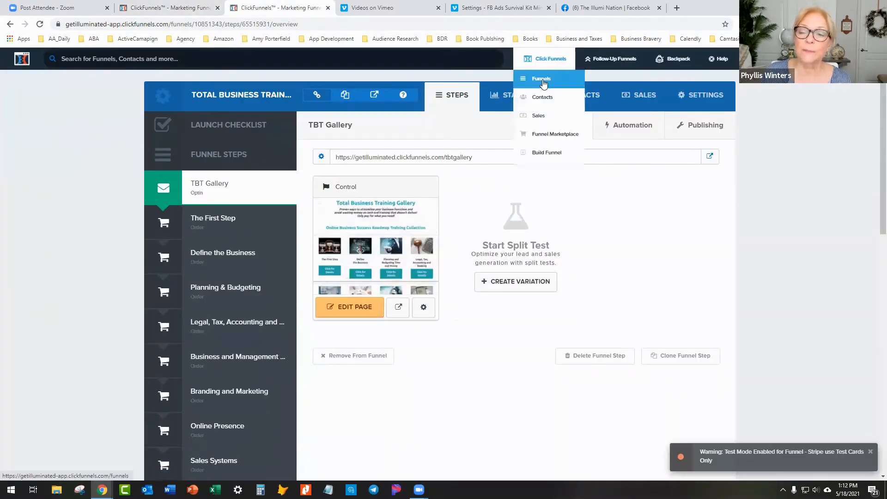
click(545, 80)
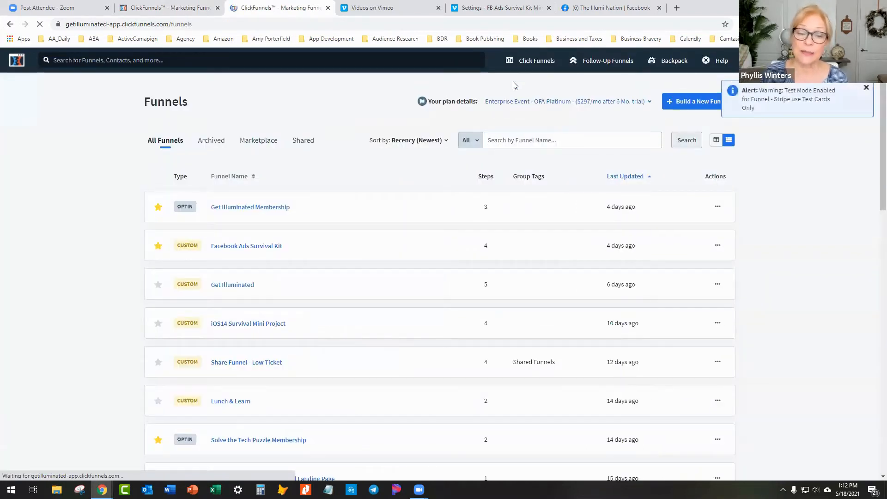
Build a new custom funnel named "Test CTA Landing Page"
mouse_move(522, 62)
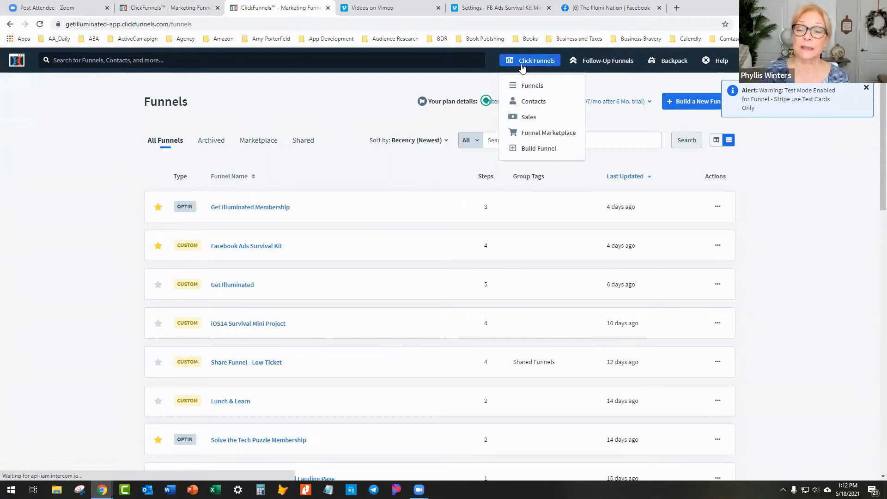
click(684, 102)
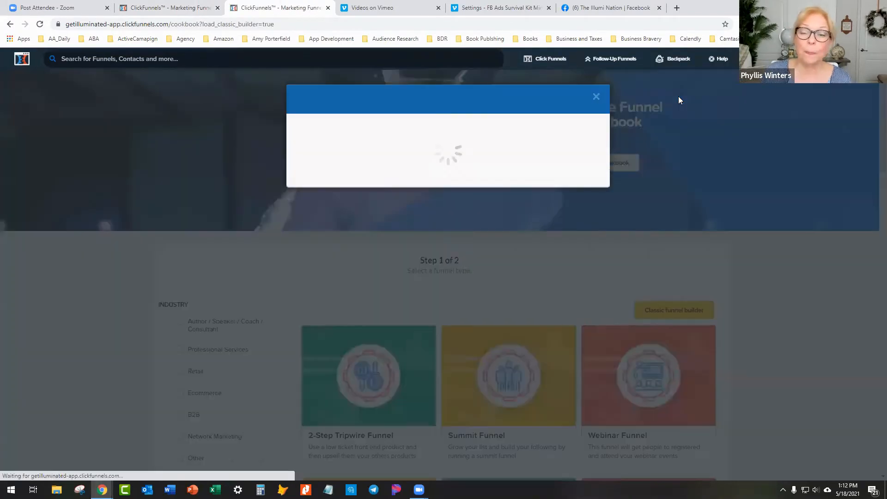
click(289, 268)
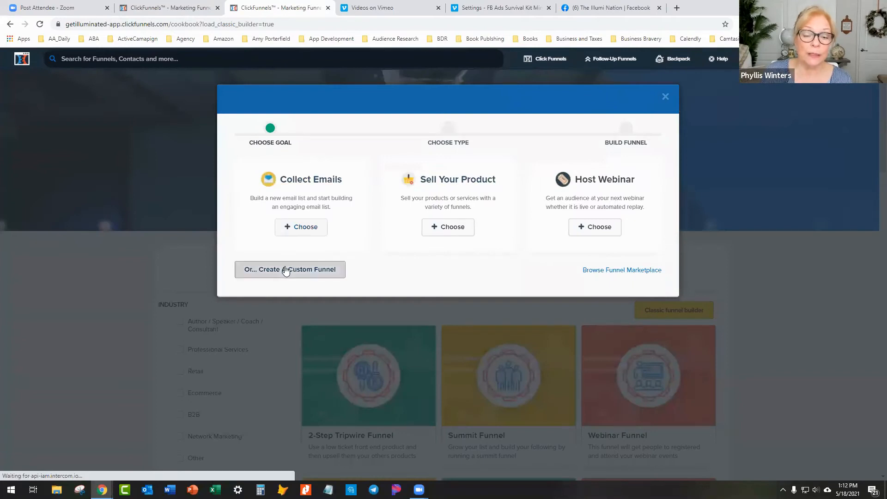
click(291, 180)
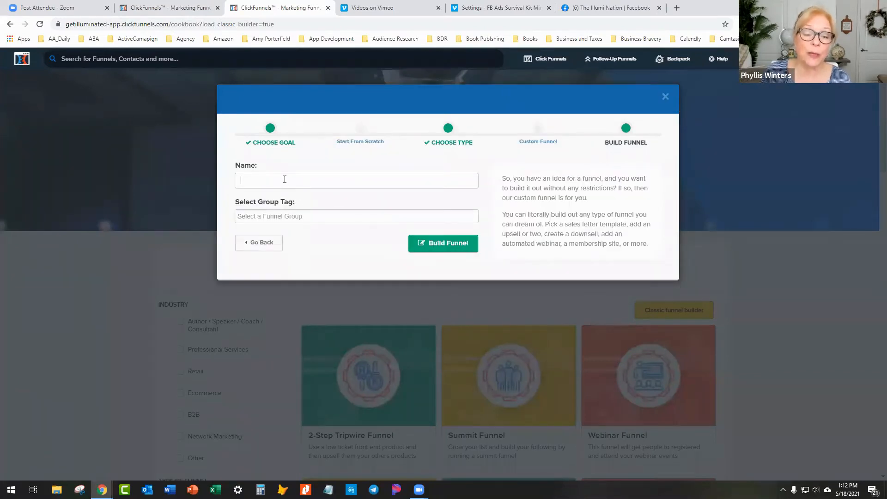
text(Test CTA Landing Page)
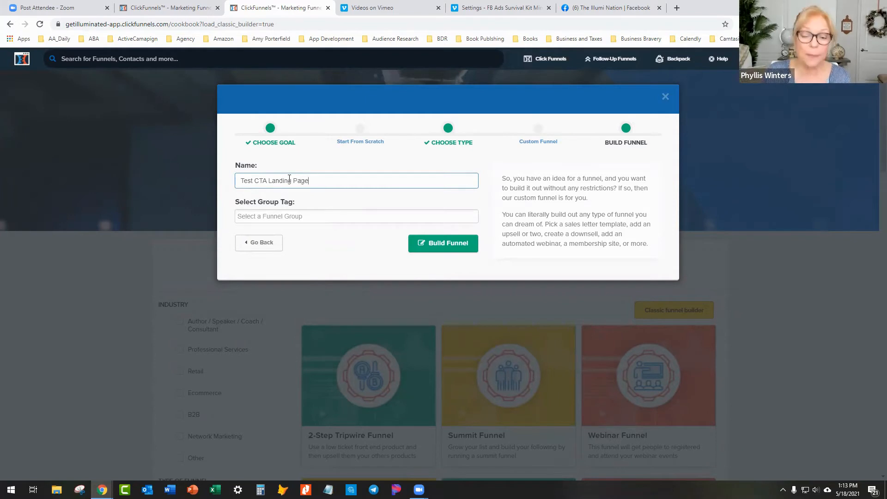
click(435, 243)
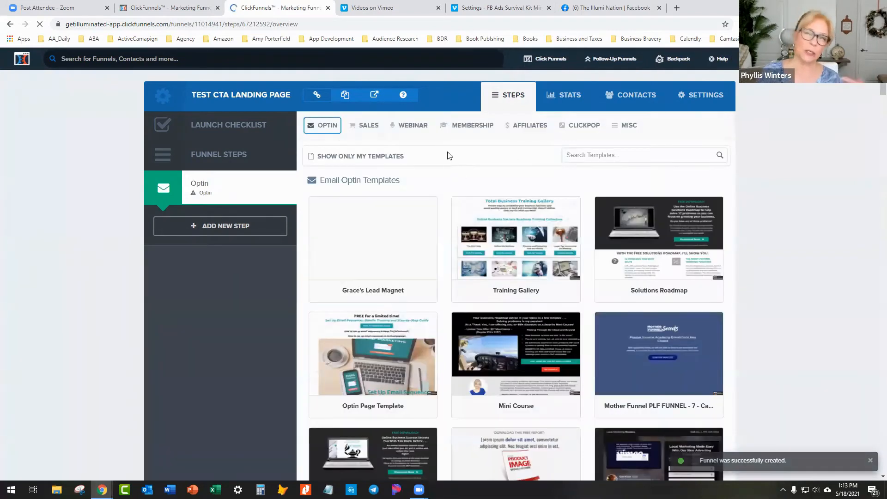
Create the funnel's email optin page from the Optin Blank Start template and open it in the page editor
click(325, 129)
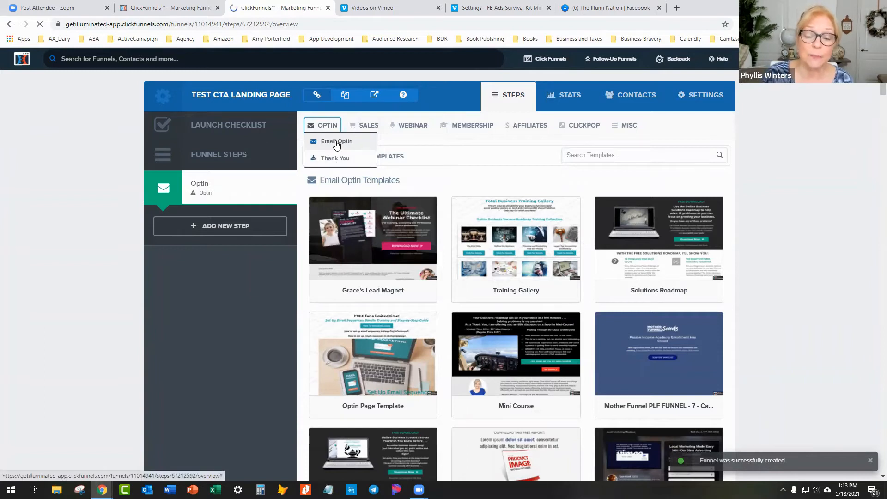
click(337, 142)
scroll(429, 220, down, 4)
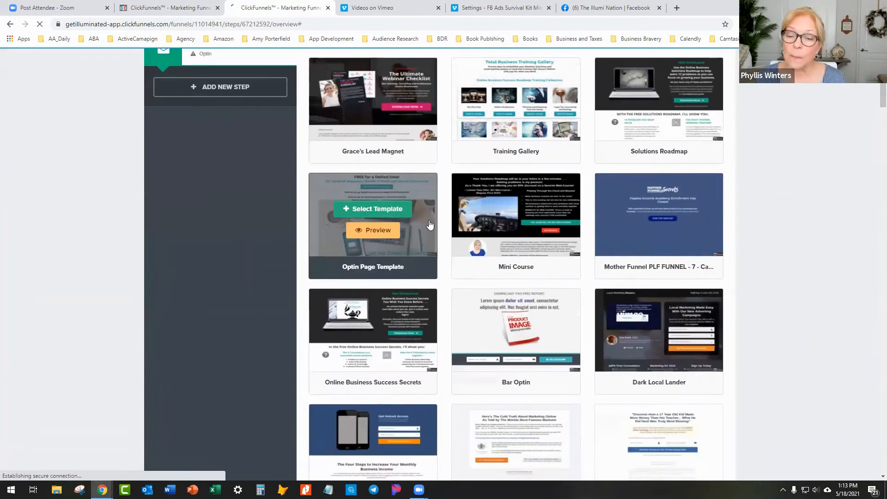
scroll(429, 224, down, 20)
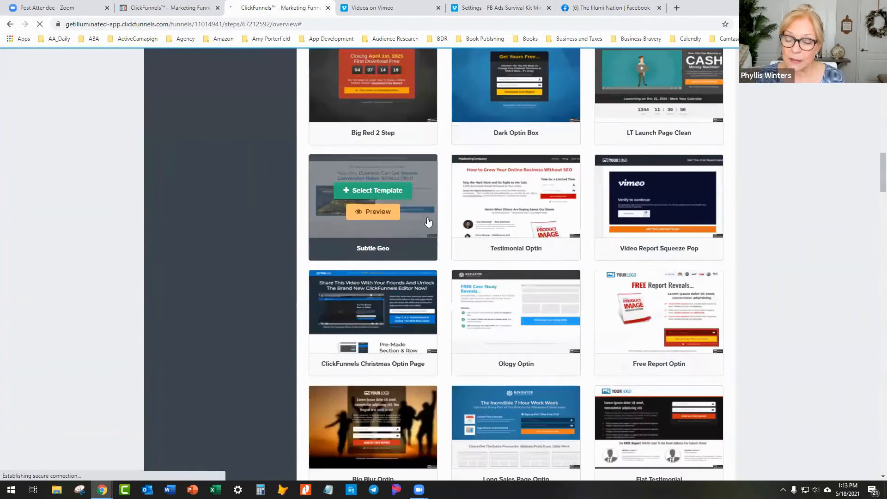
scroll(424, 226, down, 20)
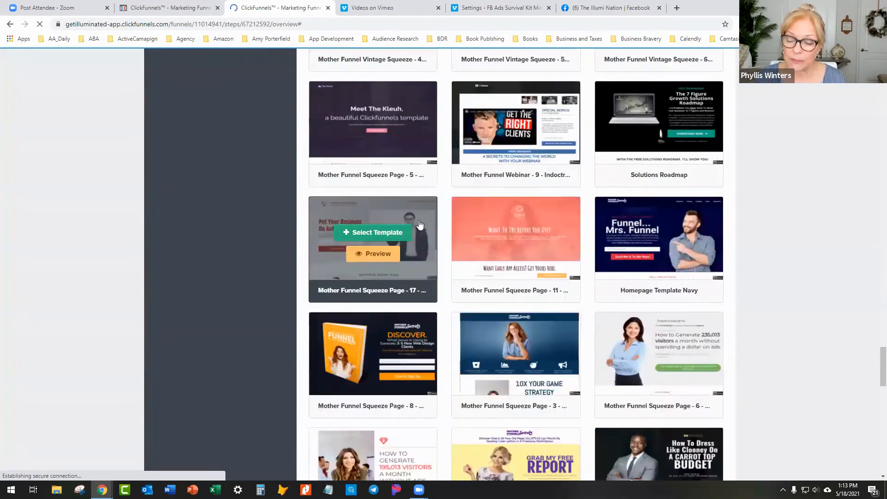
scroll(418, 224, down, 6)
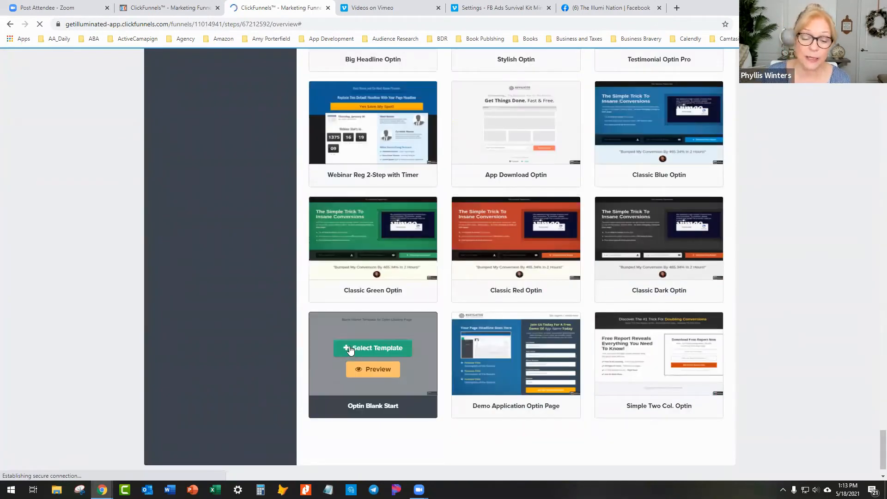
click(362, 349)
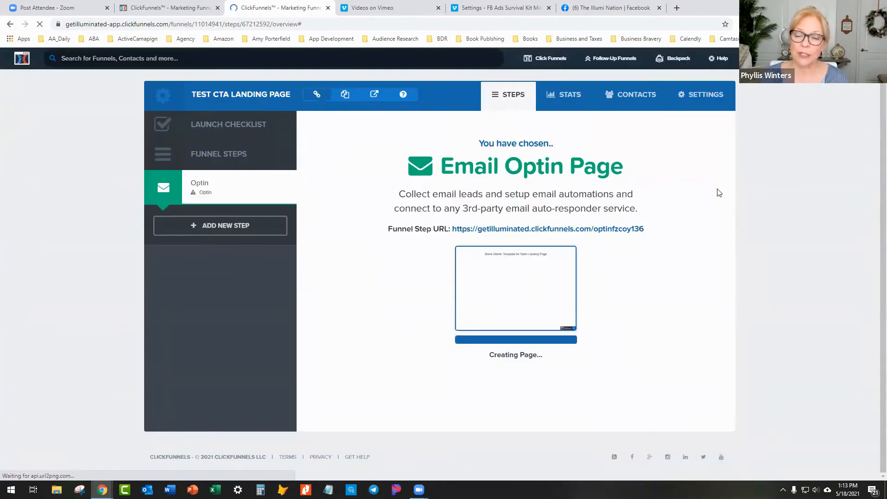
click(355, 306)
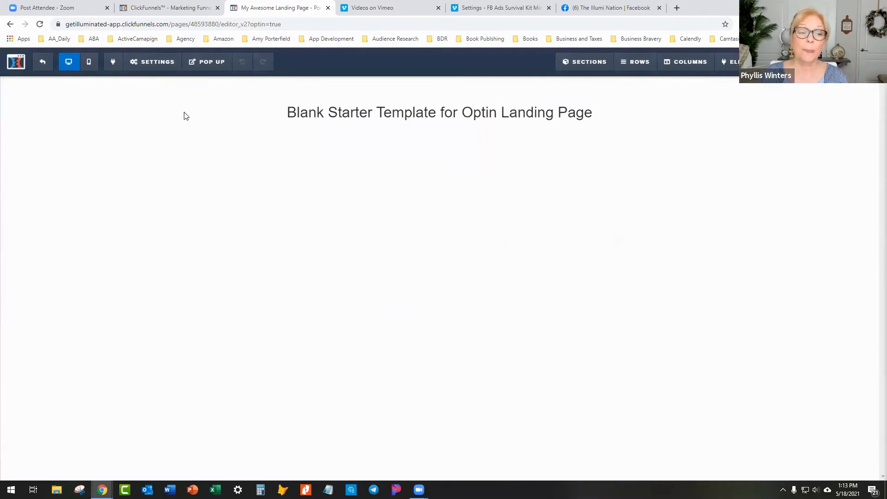
Set the page background to the library image of a dark desk with a laptop, mouse and white chair
mouse_move(144, 60)
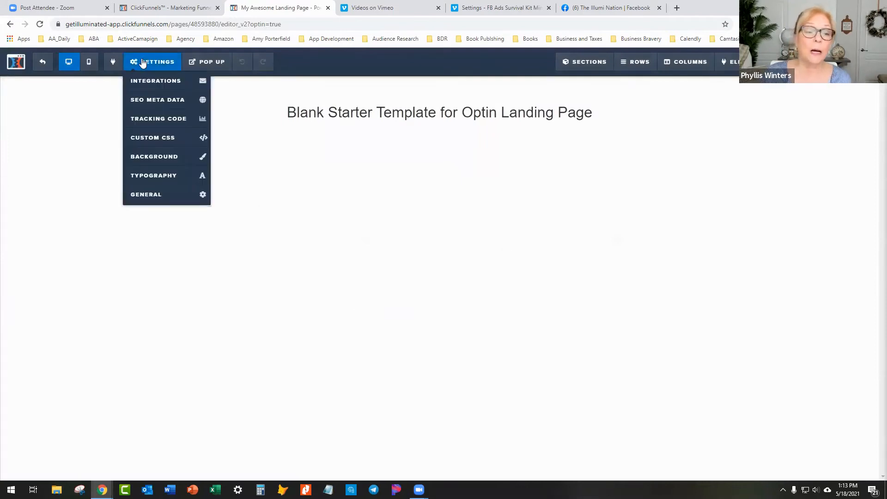
click(153, 158)
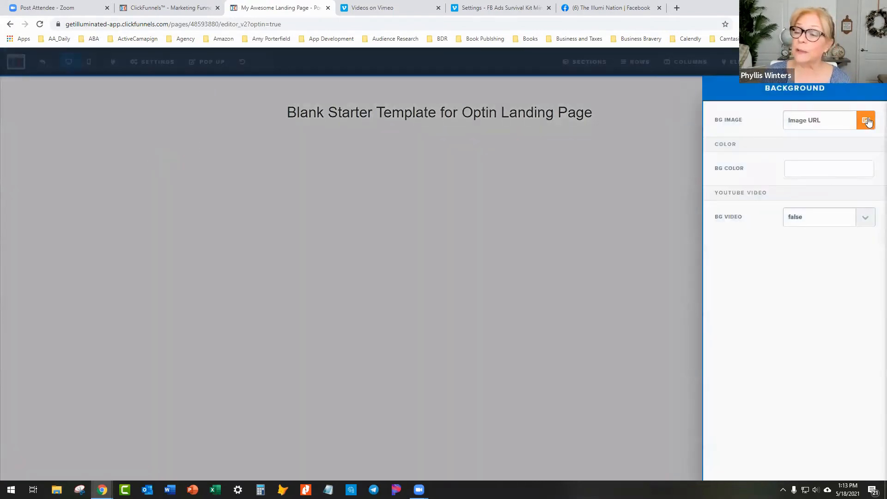
click(866, 120)
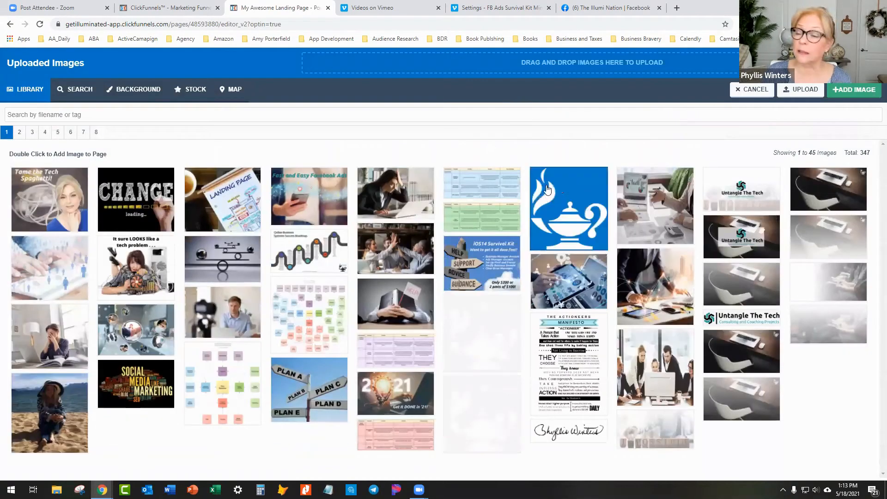
click(842, 192)
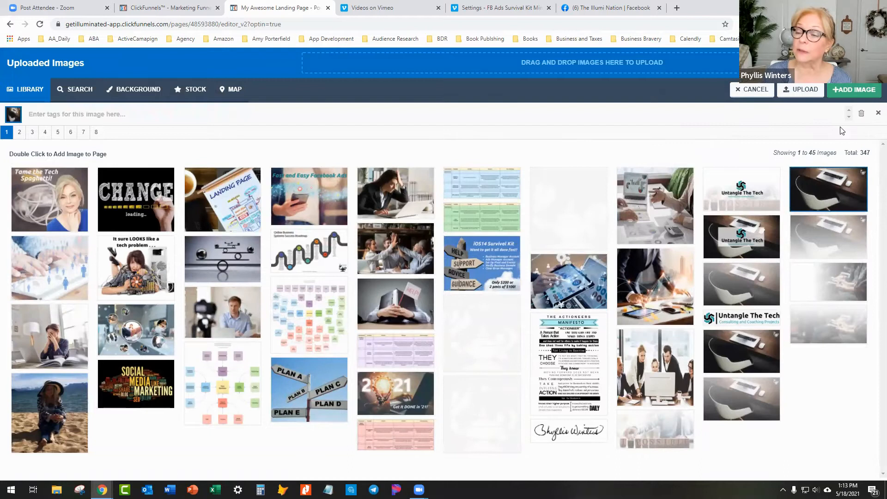
click(849, 90)
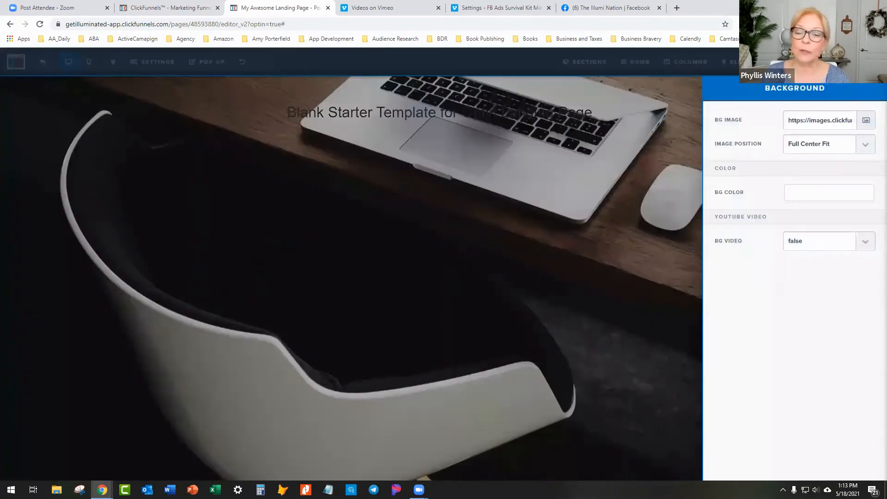
click(497, 119)
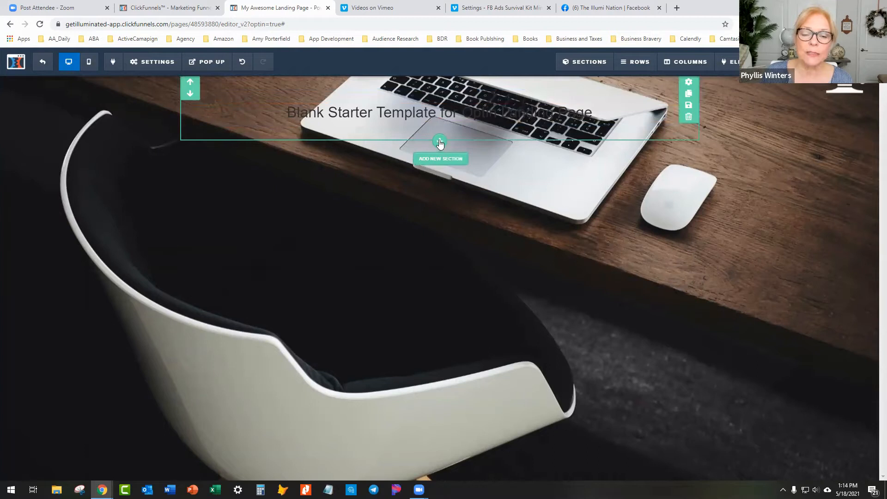
Add a small section with a one-column row below the headline and place a video element in it
click(440, 141)
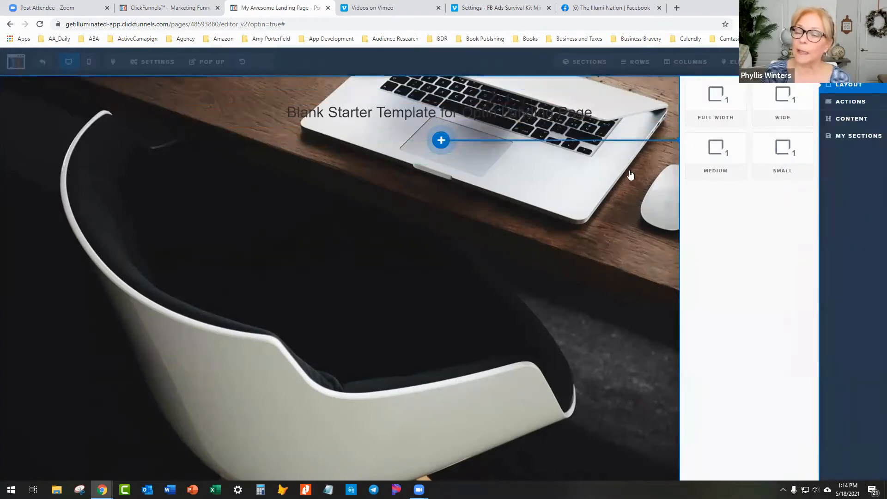
click(784, 155)
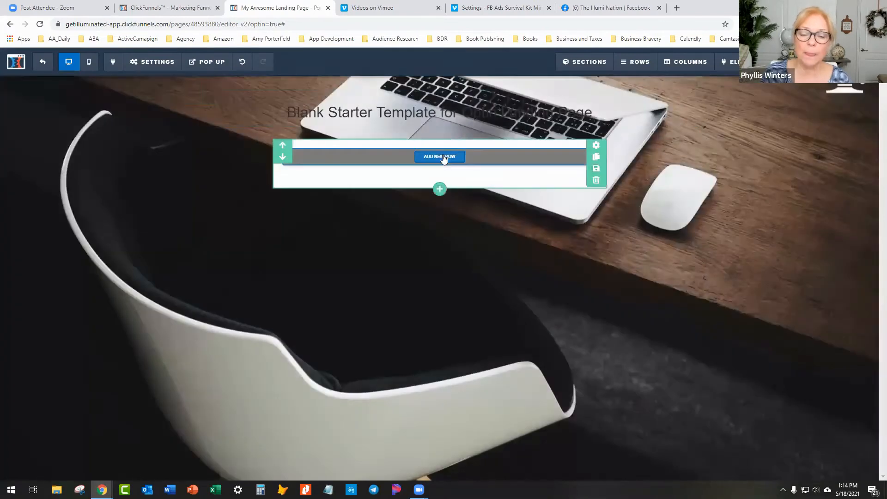
click(441, 157)
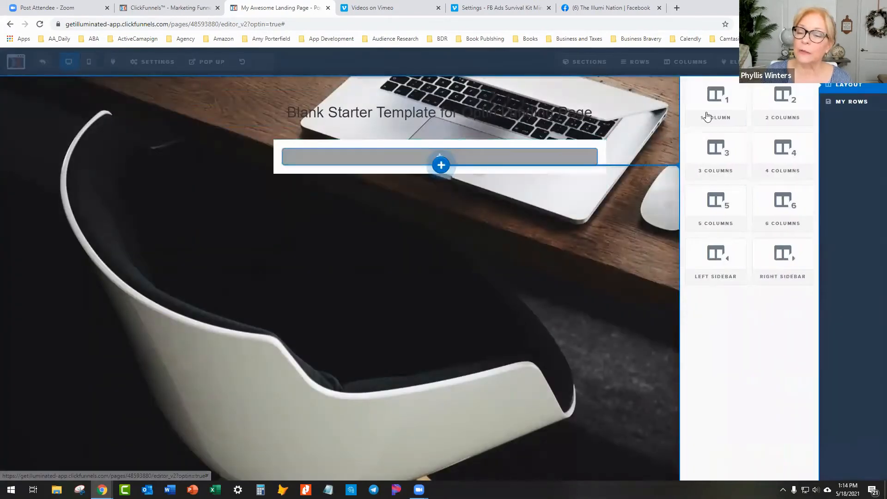
click(711, 108)
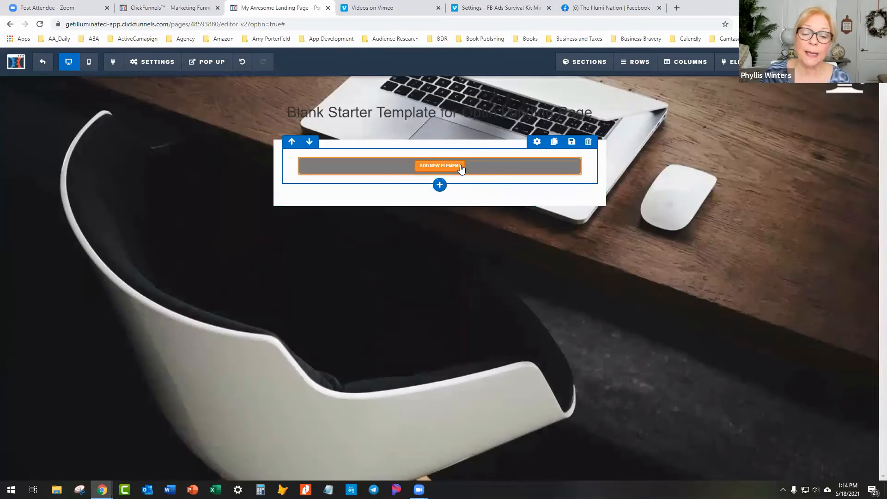
click(439, 168)
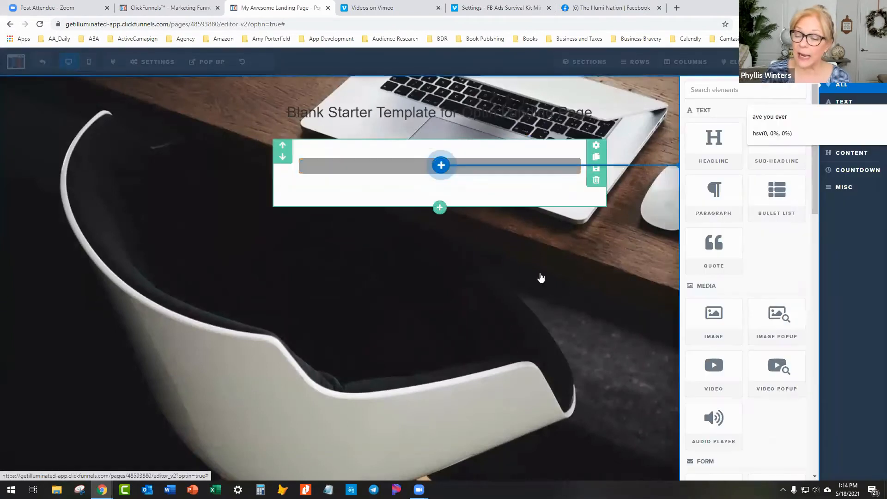
click(712, 376)
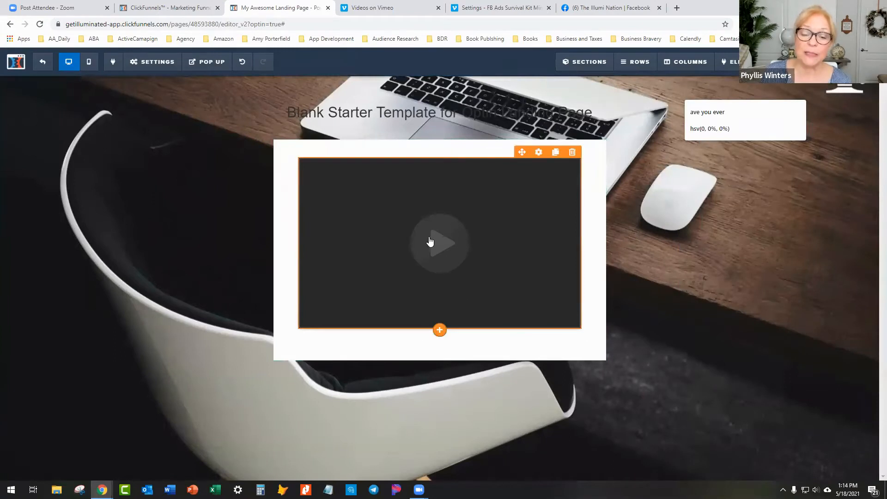
click(478, 9)
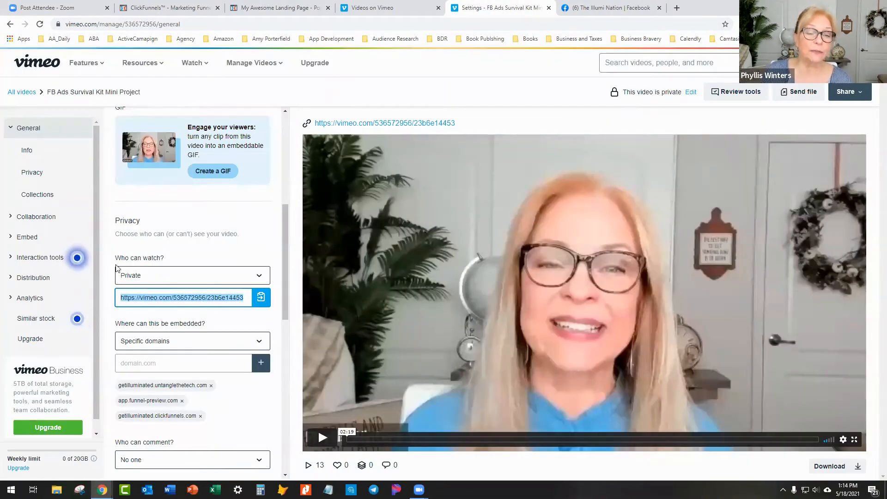
click(271, 7)
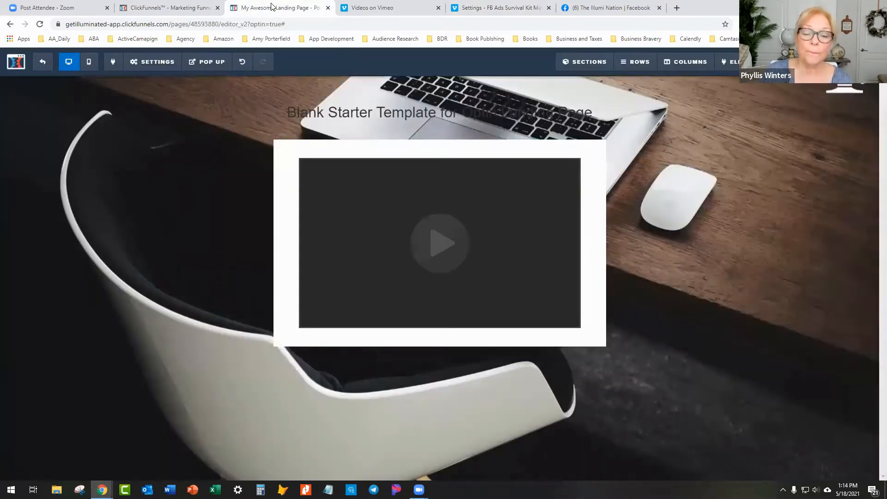
click(425, 237)
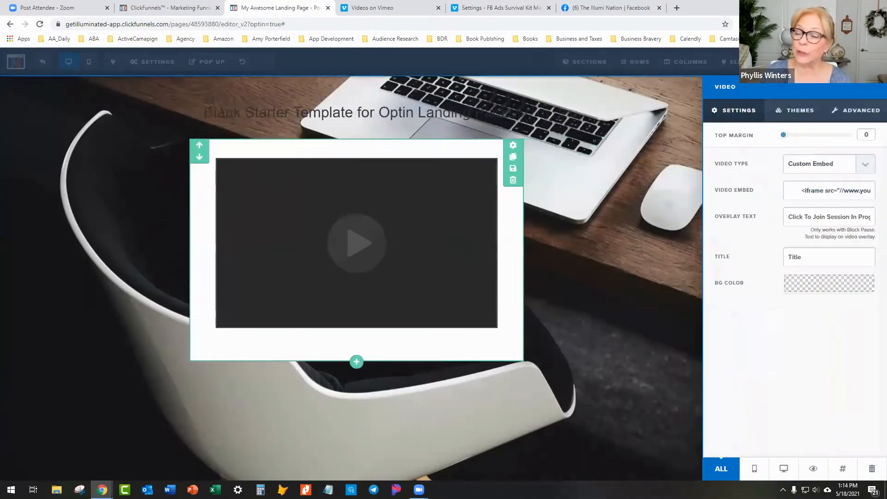
click(862, 167)
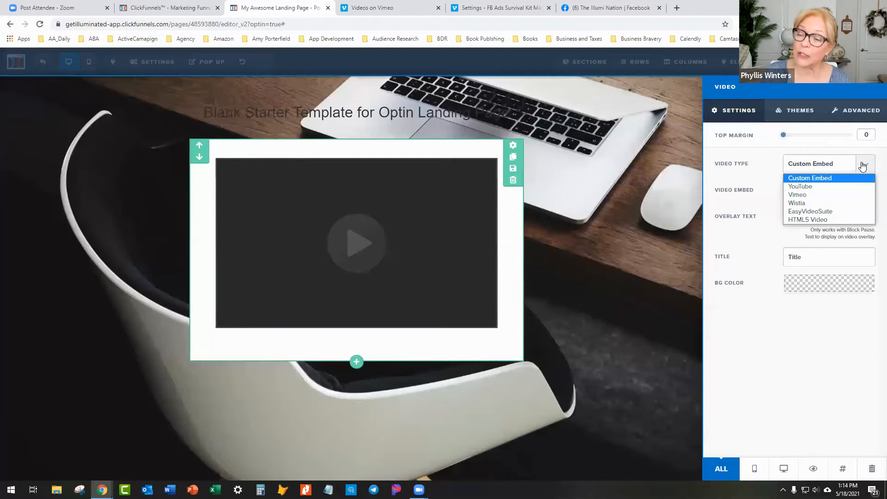
click(804, 194)
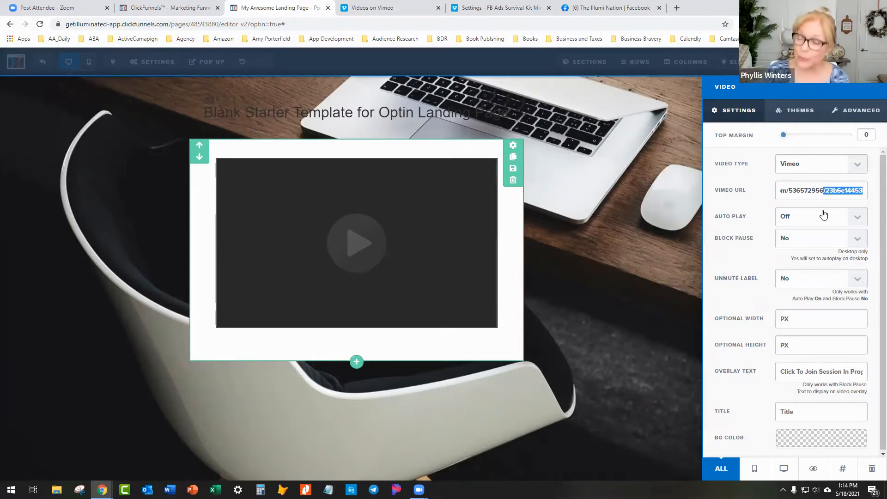
key(BackSpace)
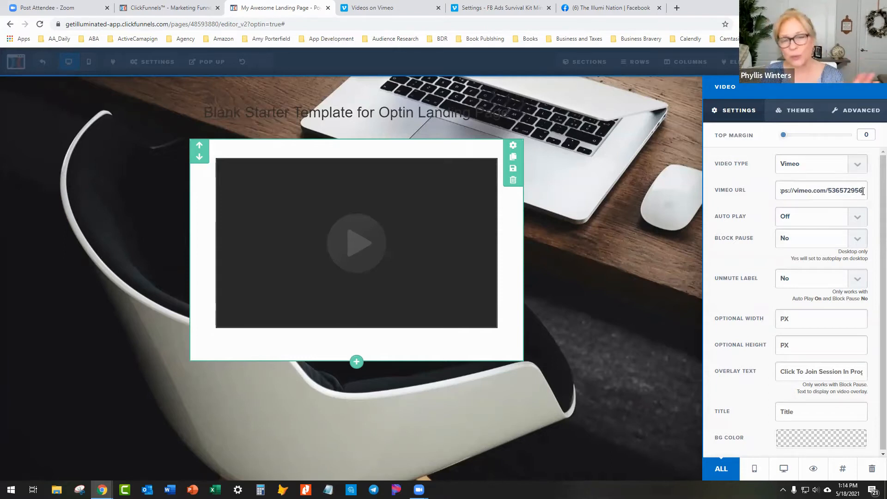
click(666, 272)
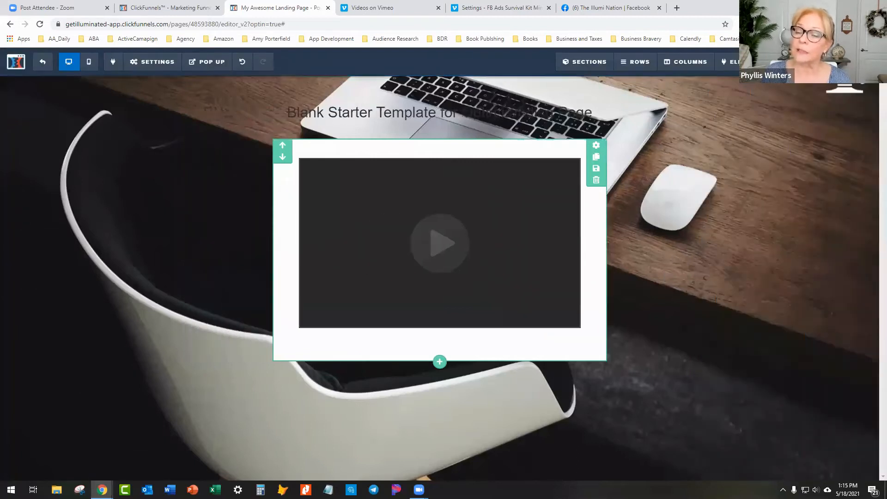
Save the page and set its SEO page title to "Test CTA Landing Page"
click(855, 61)
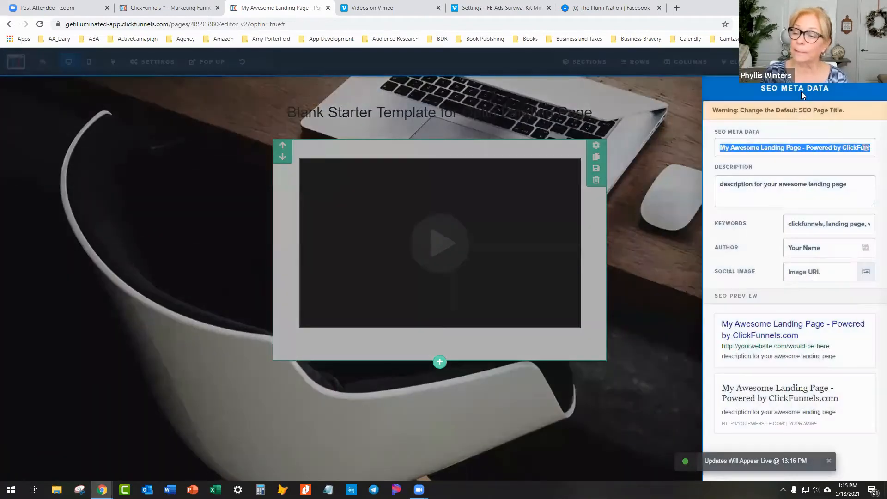
text(Test CTA Landing Page)
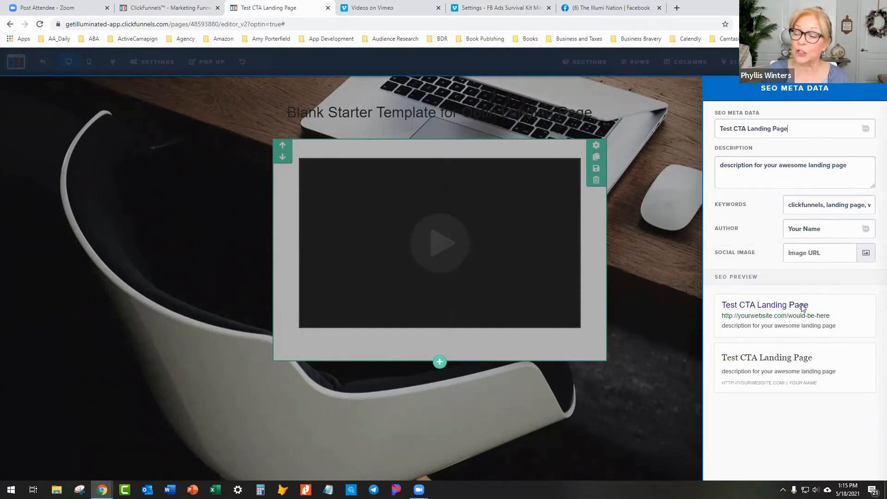
click(692, 135)
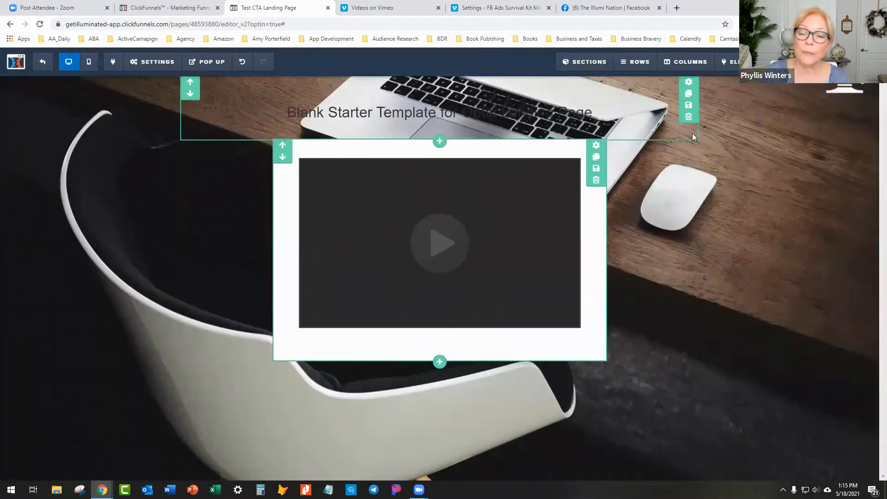
Replace the headline text above the video with "Test CTA Landing Page" and select the whole headline
click(469, 111)
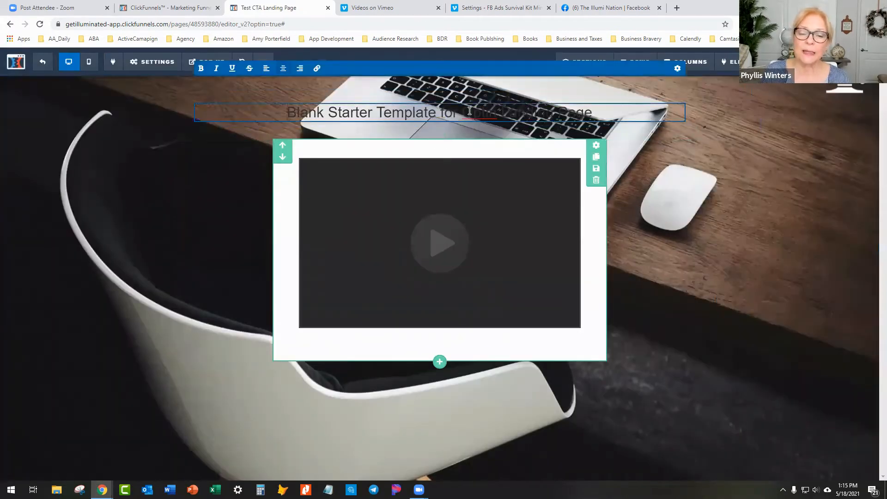
triple_click(470, 110)
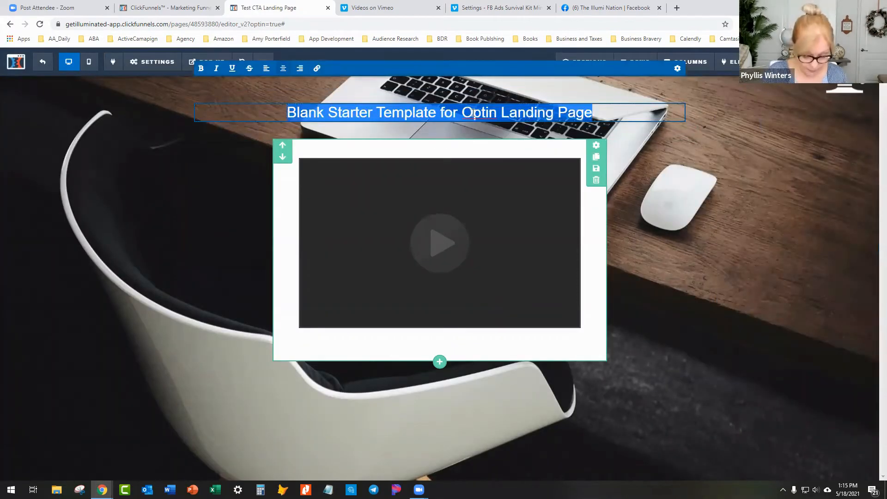
key(BackSpace)
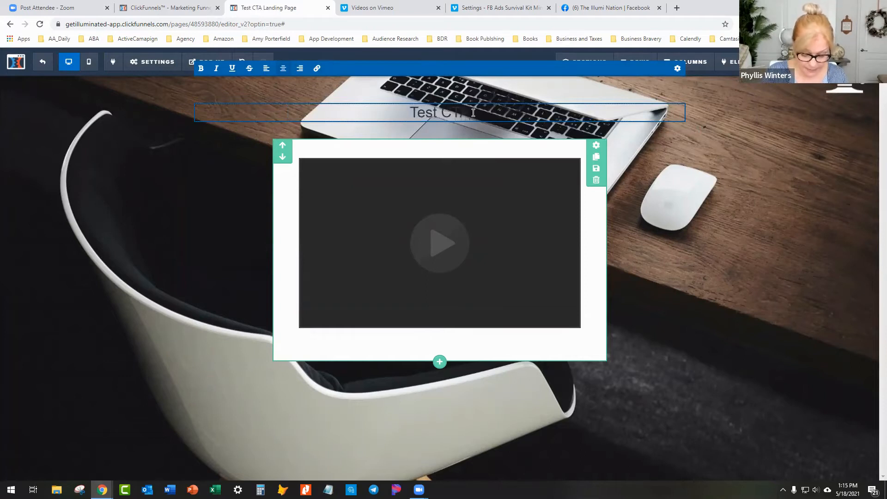
text(Test CTA Landing Page)
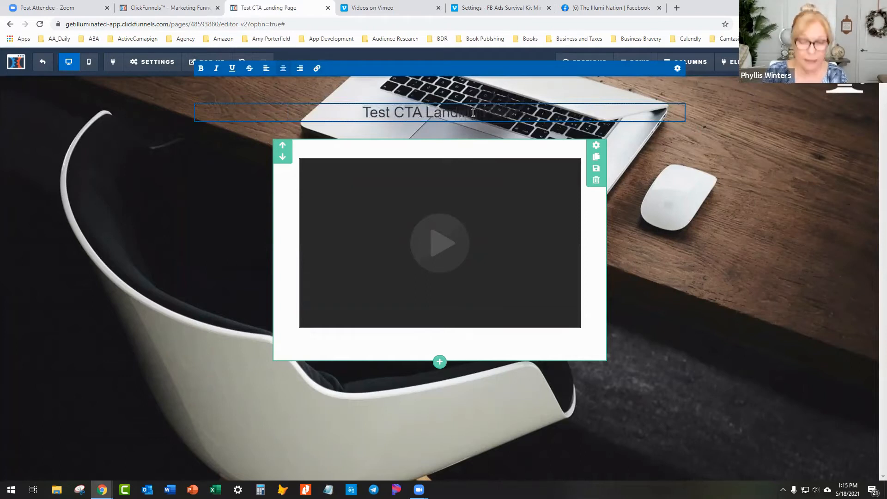
double_click(473, 113)
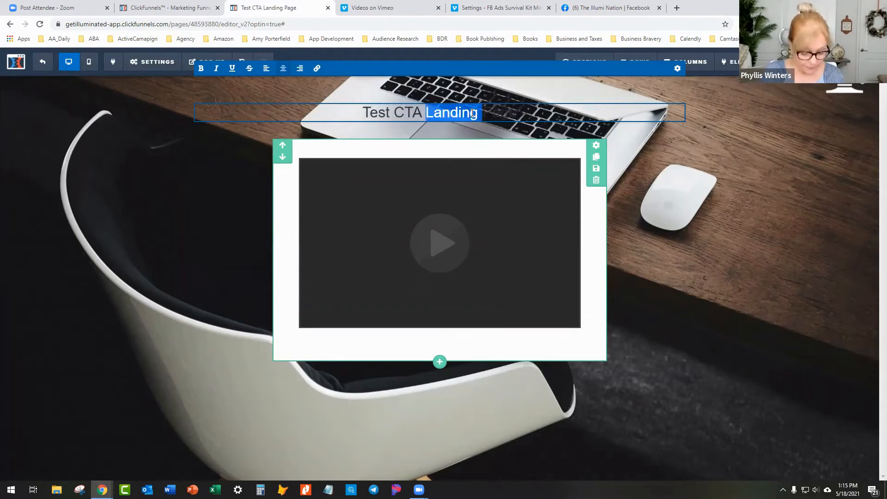
triple_click(473, 112)
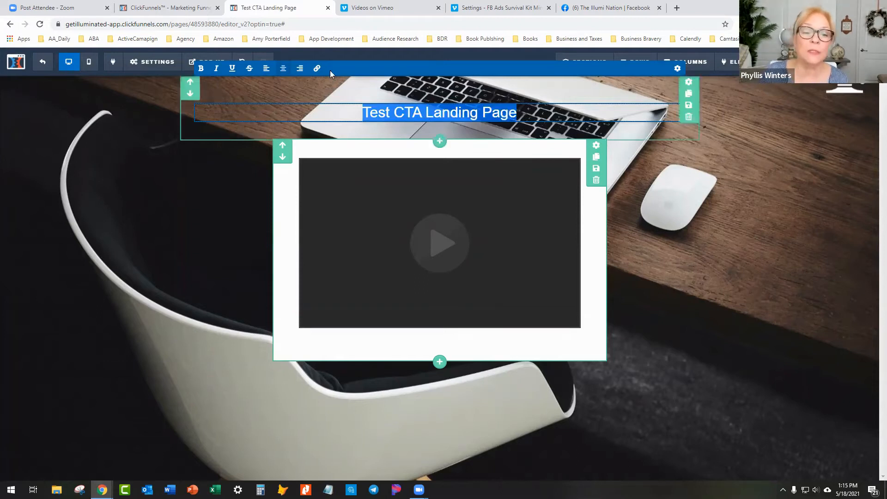
Set the headline's top margin to 100, its text color to white, and its text style to bold
click(671, 71)
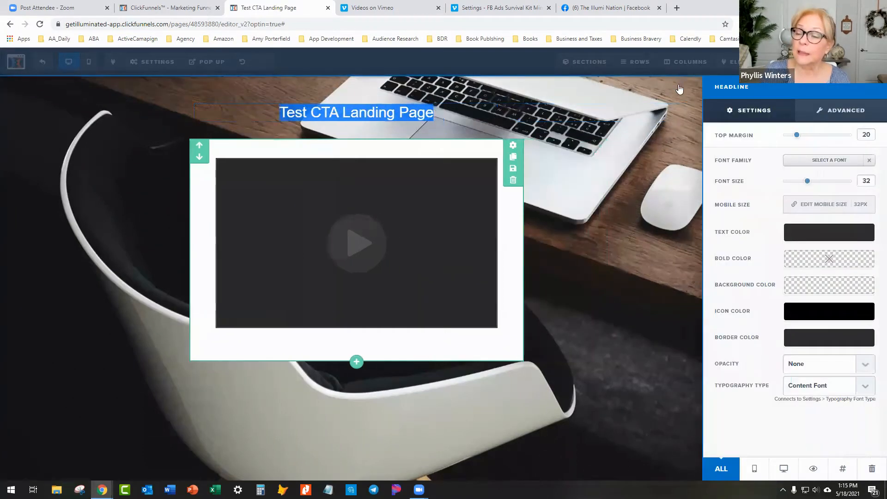
drag(799, 140, 855, 139)
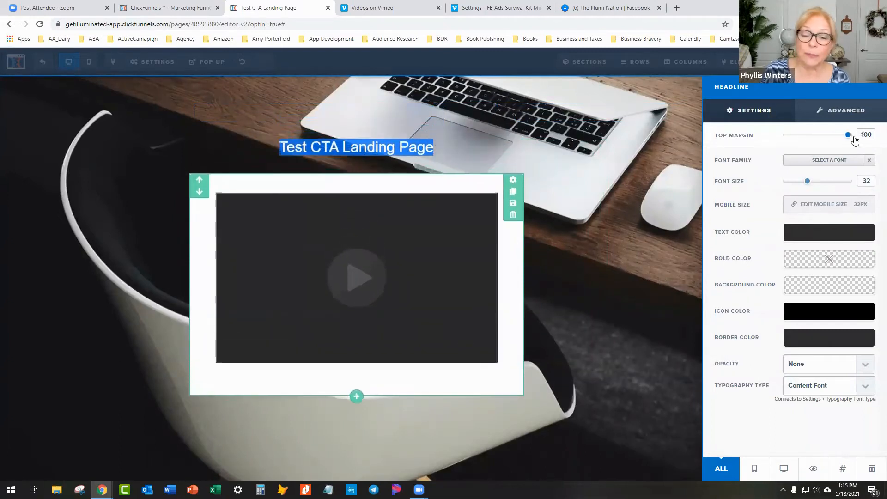
click(834, 233)
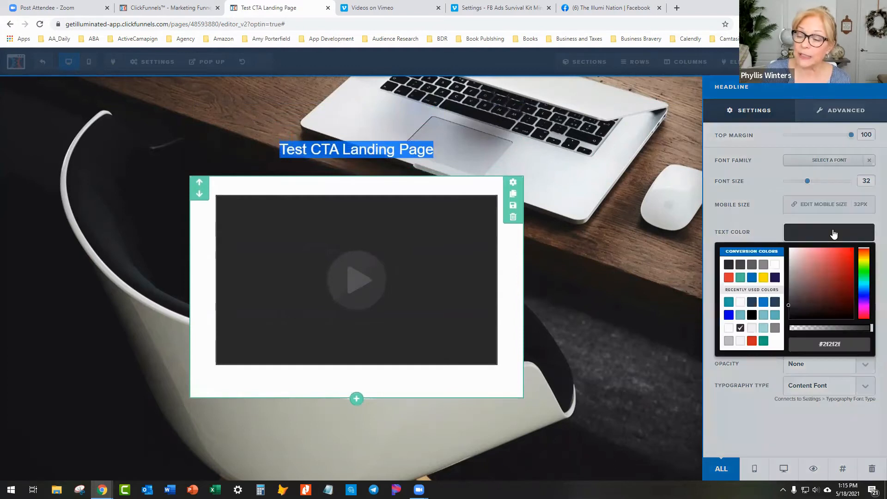
click(776, 265)
click(697, 253)
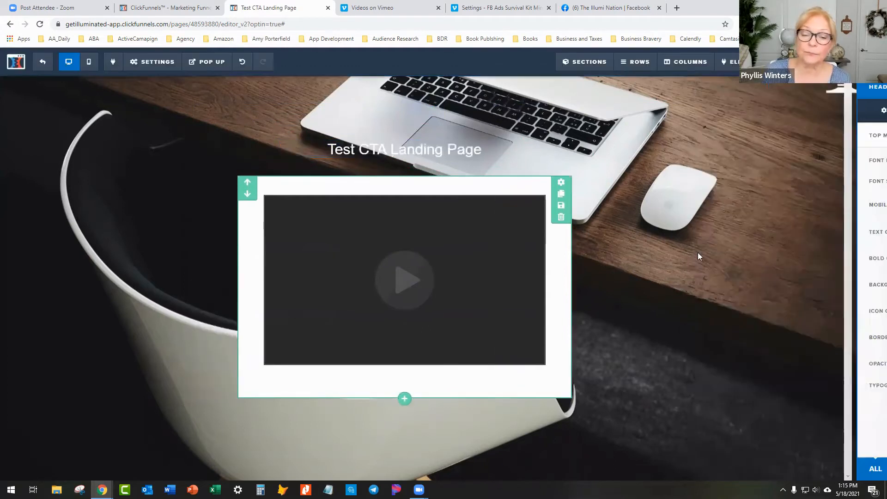
triple_click(456, 149)
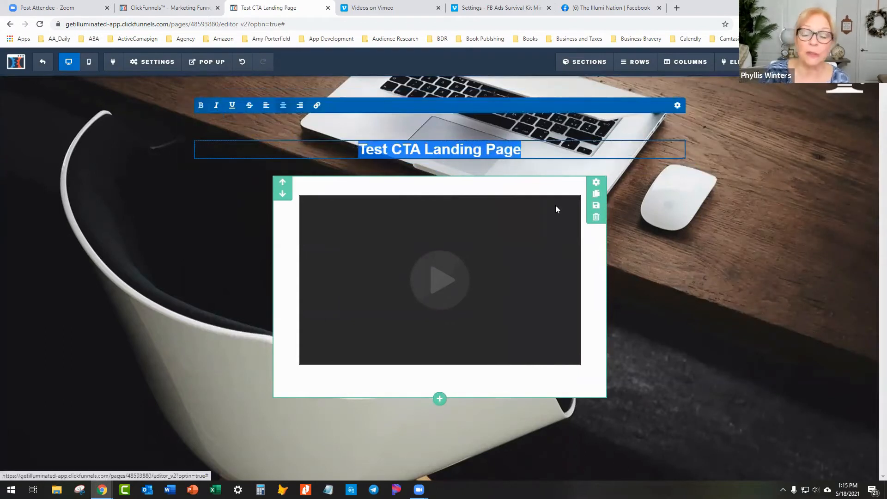
click(818, 138)
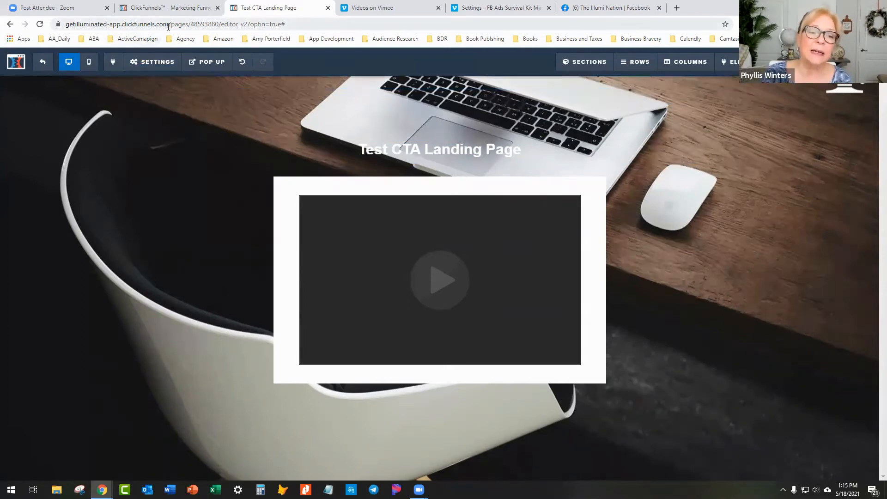
Compare the page editor's domain with the allowed embed domains in the Vimeo video's privacy settings
drag(169, 24, 61, 29)
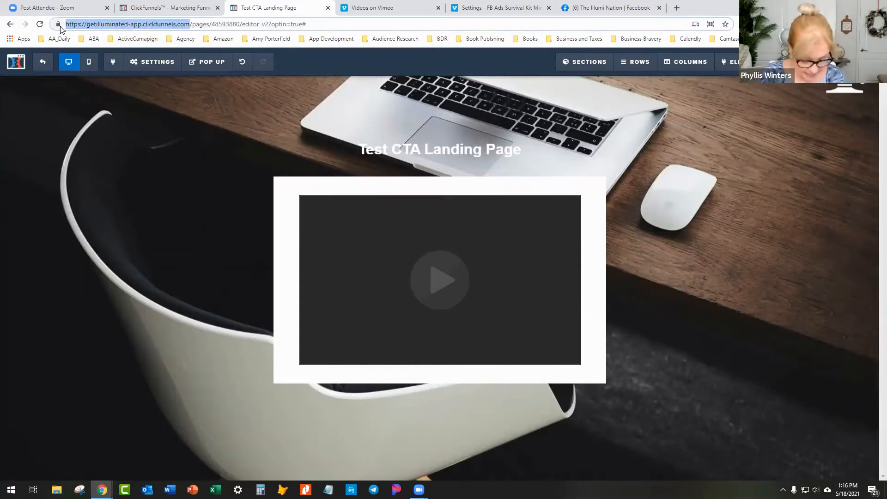
click(510, 9)
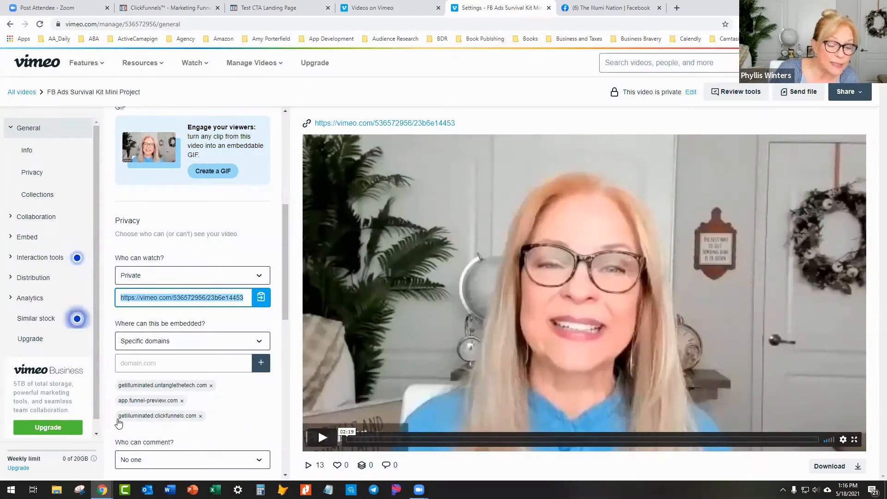
click(287, 11)
Preview the landing page and skip the embedded video to its end to check the end screen
click(855, 61)
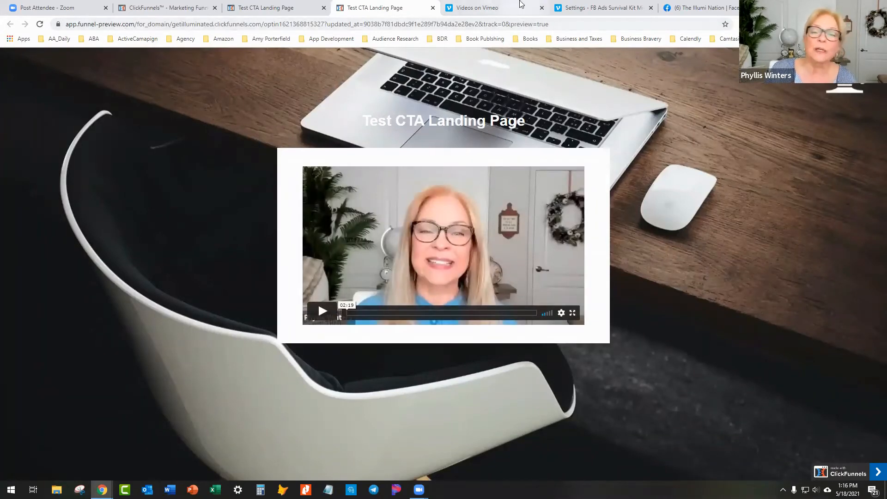
click(596, 8)
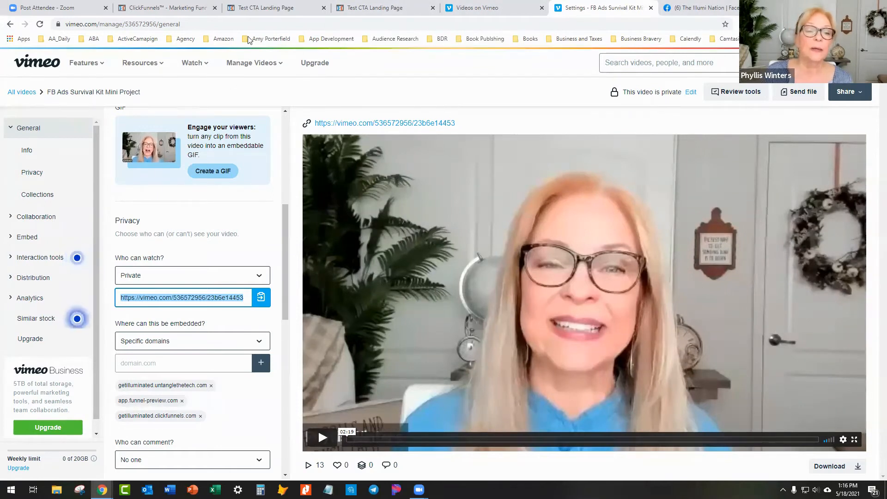
click(272, 8)
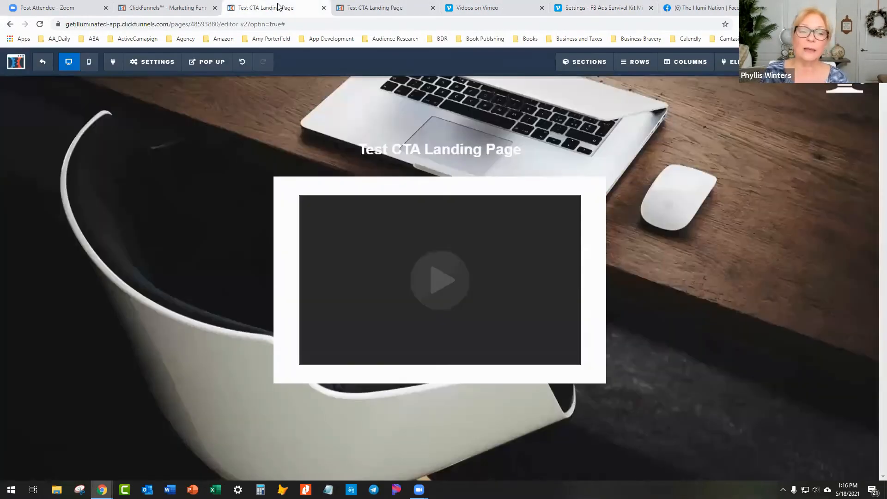
click(372, 7)
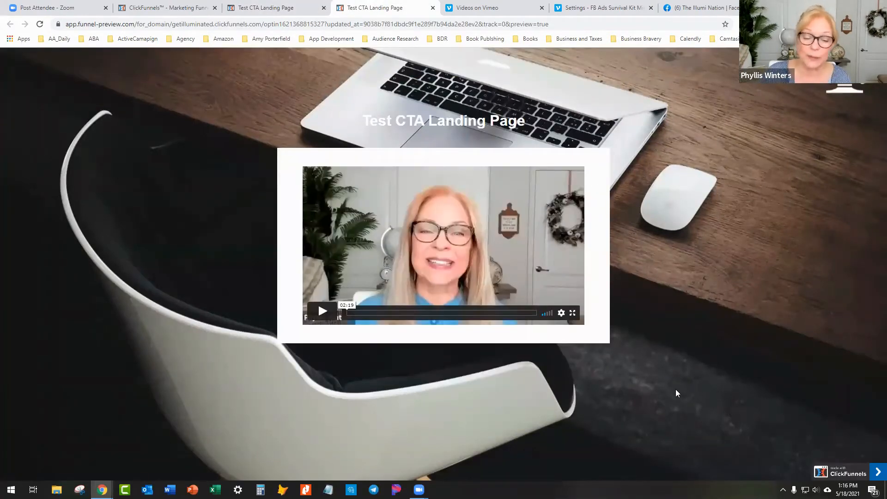
drag(429, 311, 533, 313)
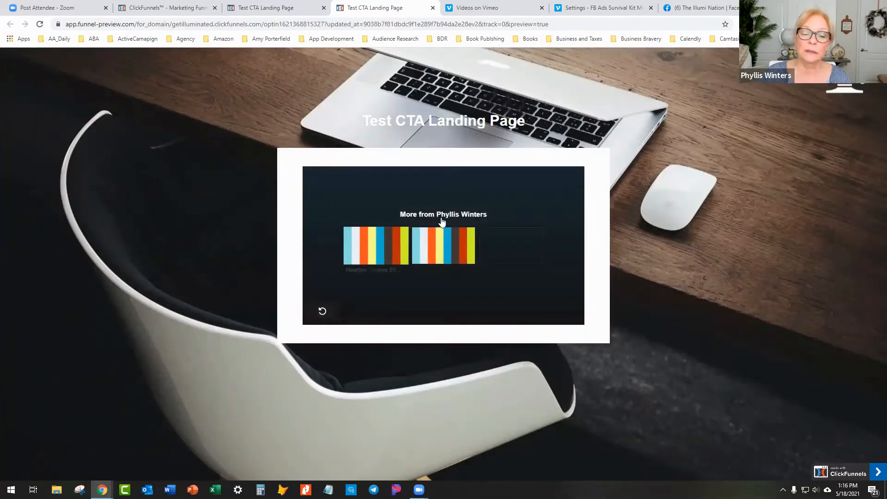
Change the Vimeo video's end screen to Call to action, titled "Test End Screen CTA" with the description "This is a test . . ."
click(569, 18)
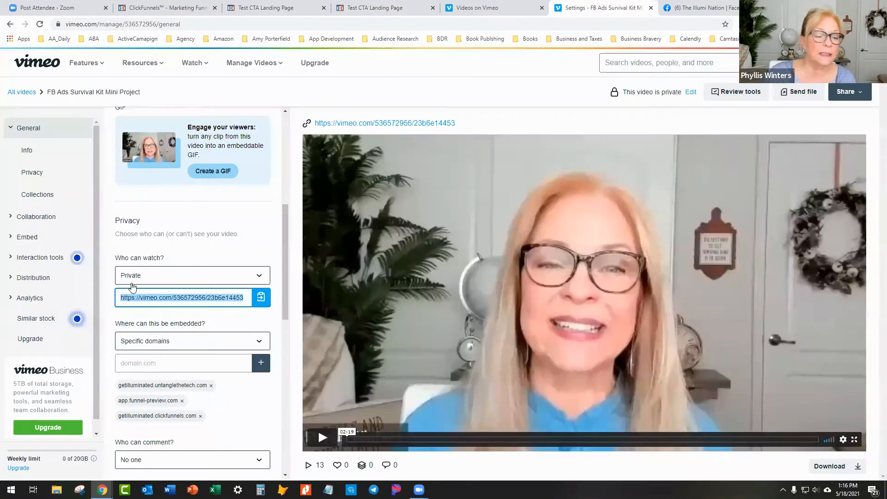
click(37, 259)
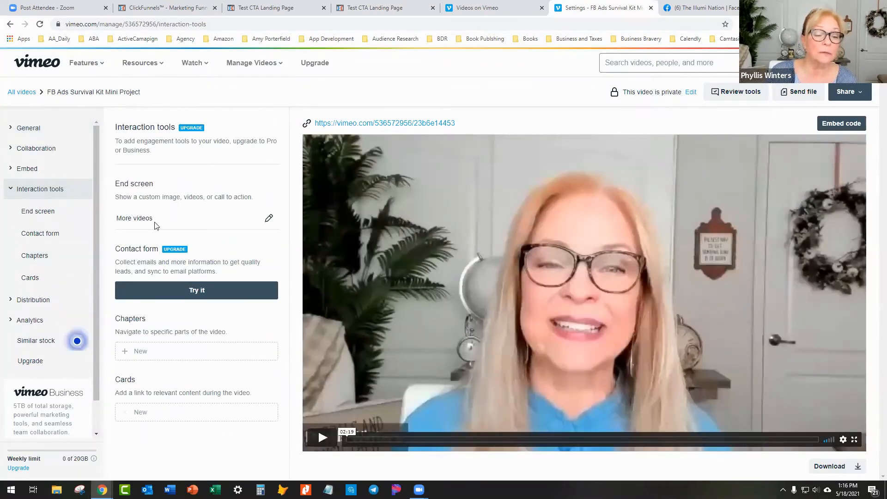
click(269, 219)
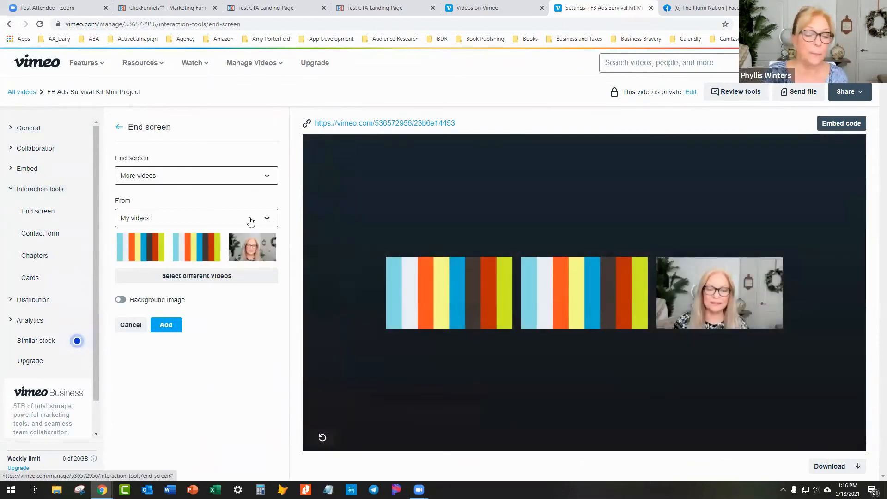
click(193, 179)
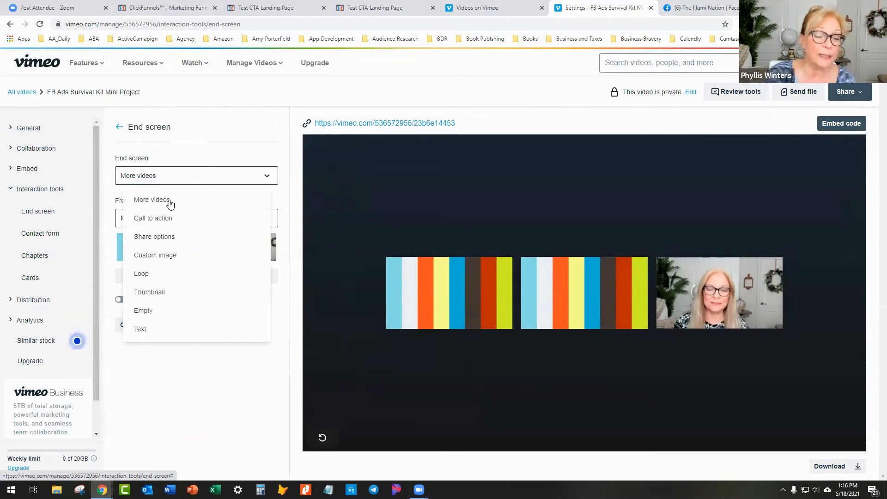
click(166, 220)
click(153, 214)
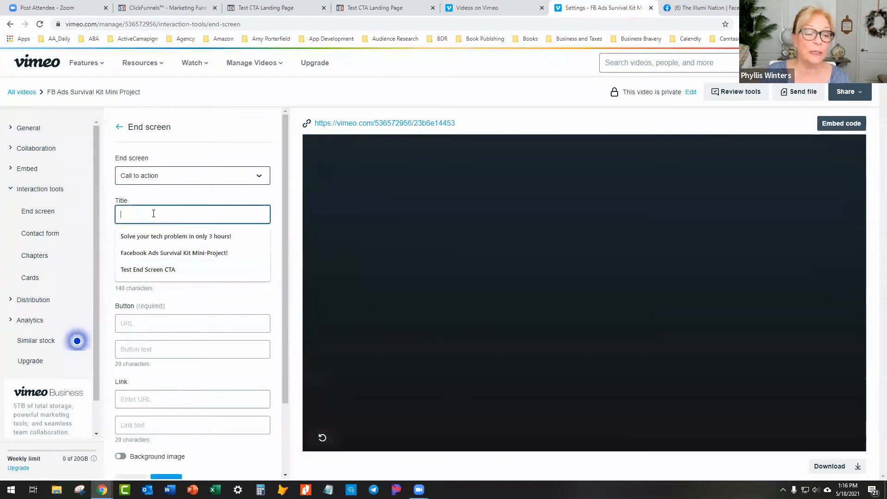
click(172, 272)
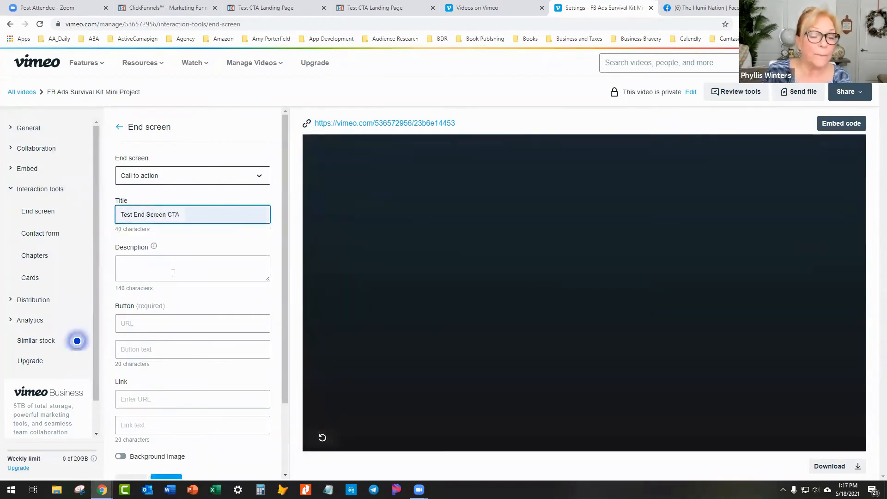
click(170, 269)
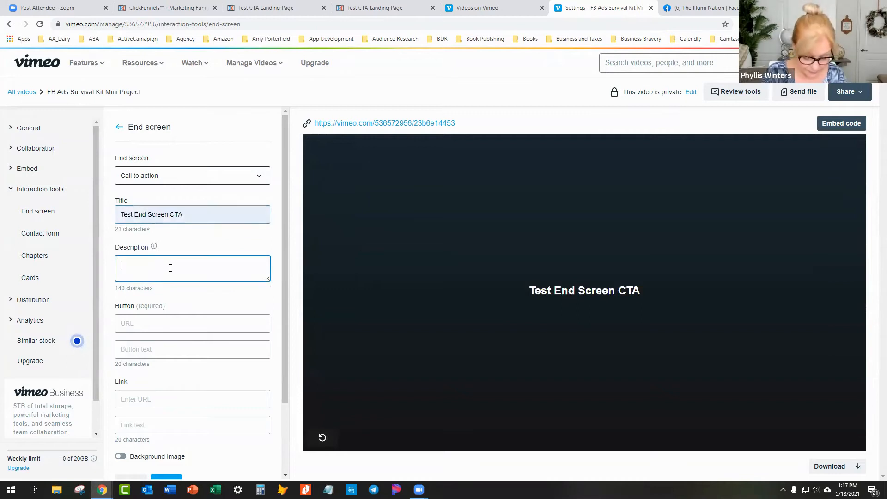
text(Th)
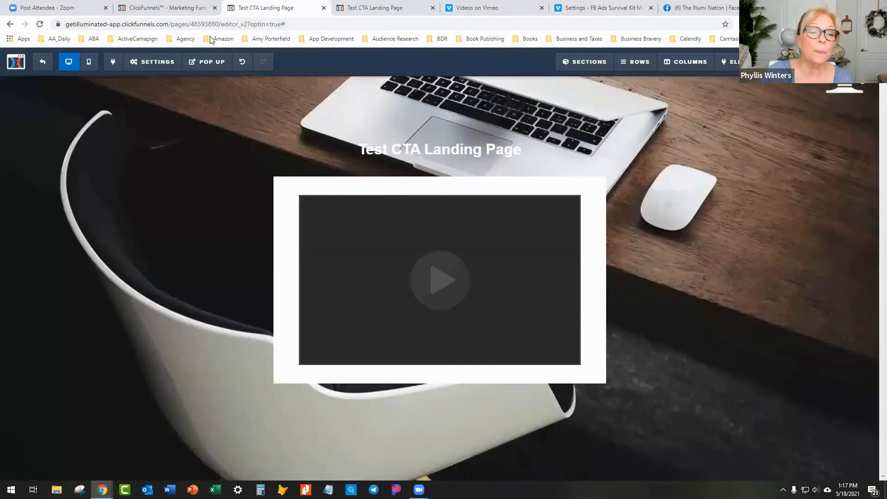
Copy the TBT Gallery page URL from ClickFunnels into the end screen's button URL and set the button text to "Learn More"
click(169, 8)
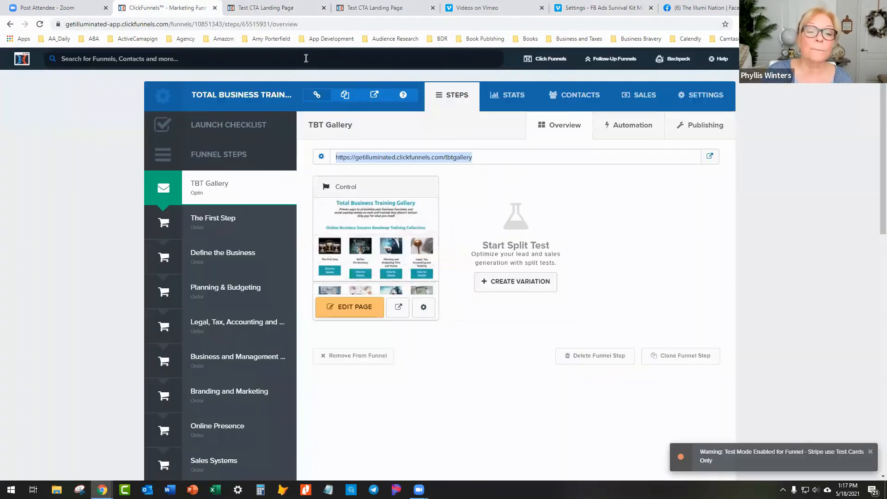
right_click(453, 163)
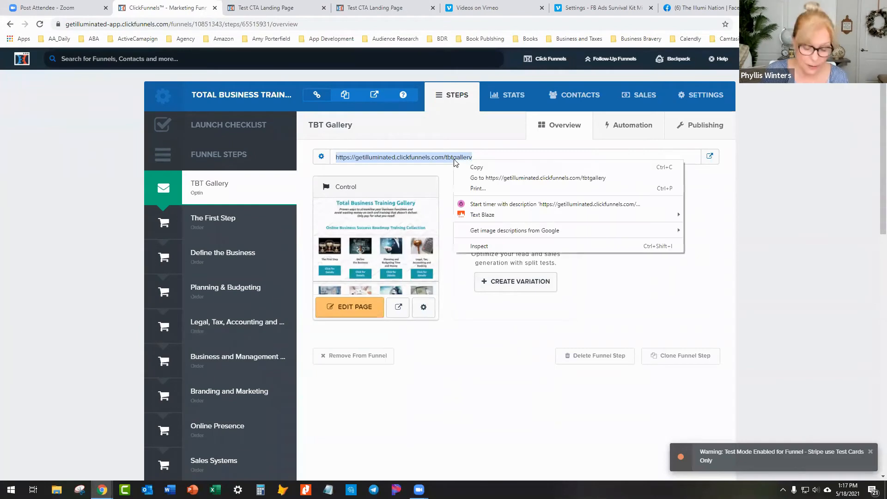
click(476, 167)
click(616, 8)
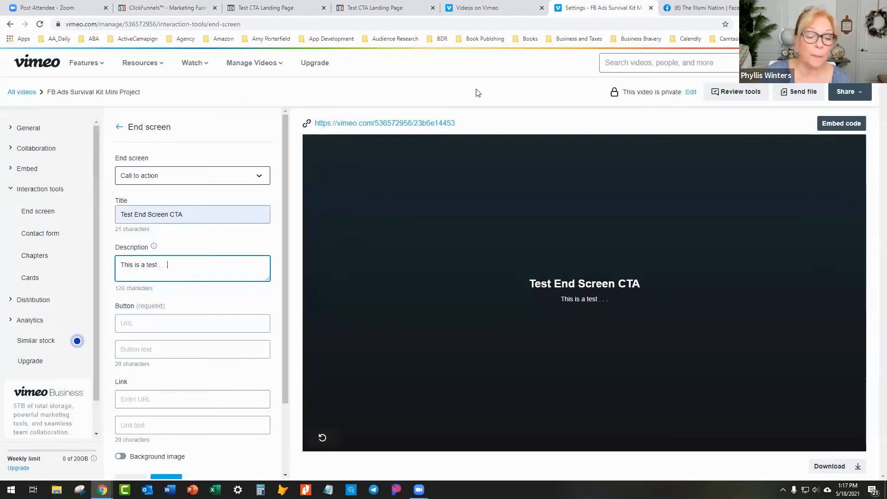
click(148, 324)
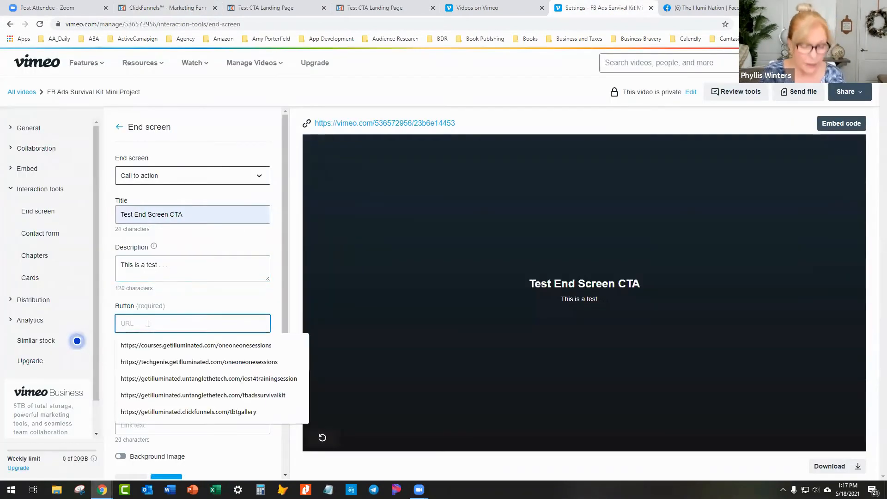
key(ctrl+v)
click(134, 351)
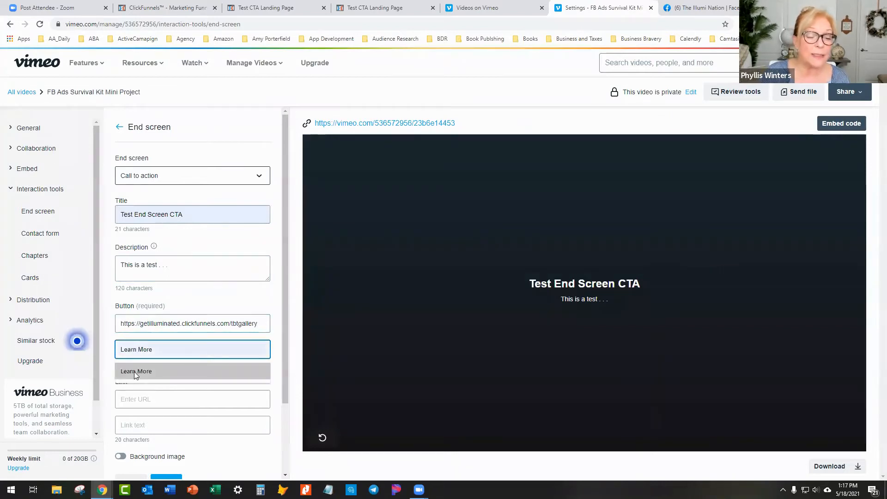
click(135, 372)
Turn on the end screen's background image, review the settings, and return to the interaction tools without adding the end screen
scroll(152, 378, down, 2)
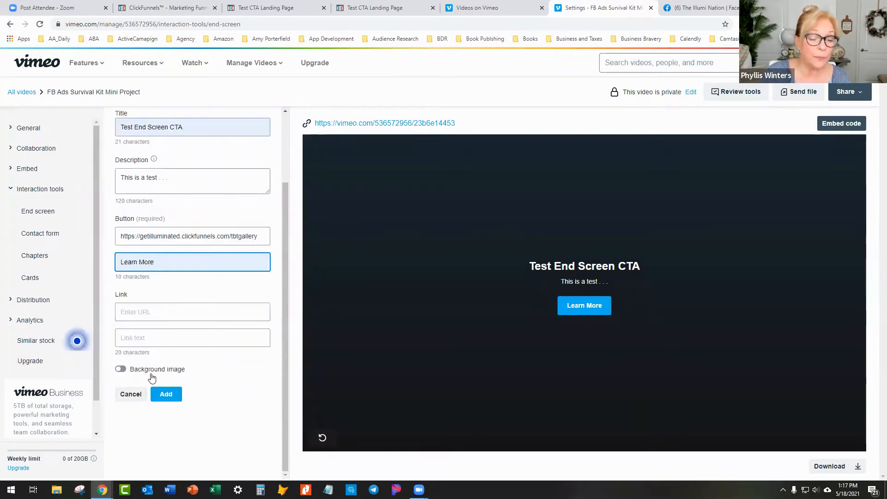
click(121, 370)
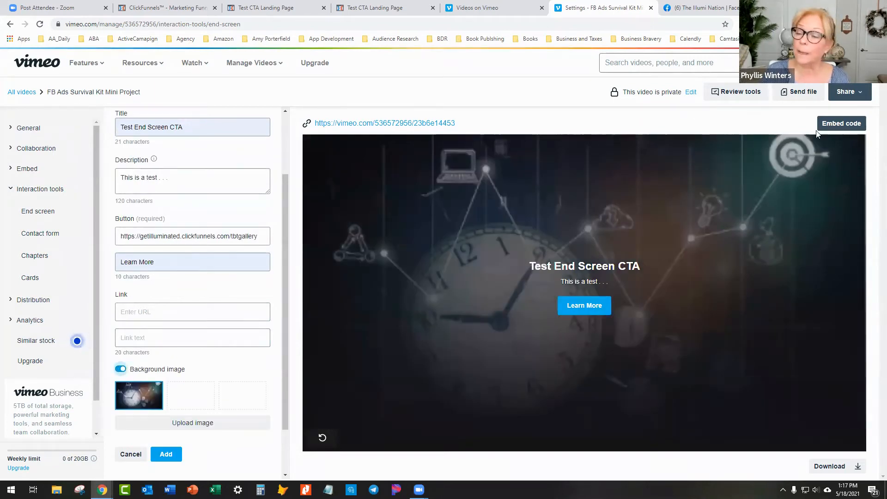
scroll(210, 450, down, 2)
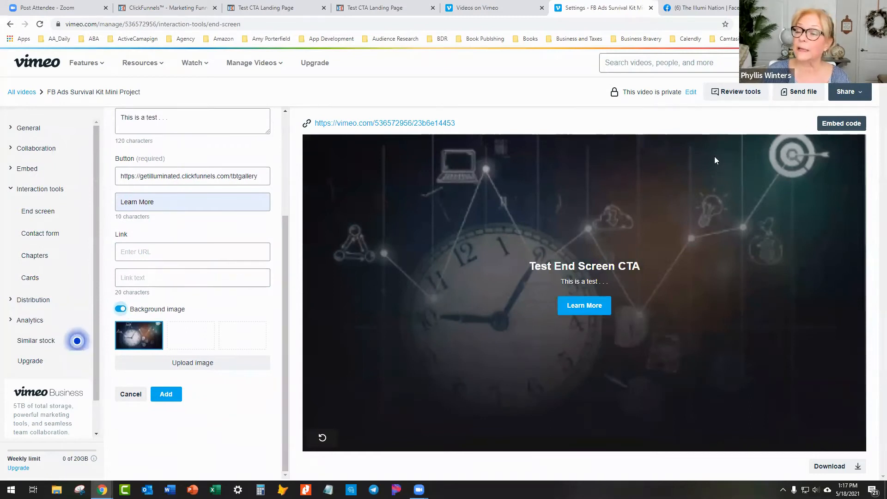
scroll(181, 309, up, 5)
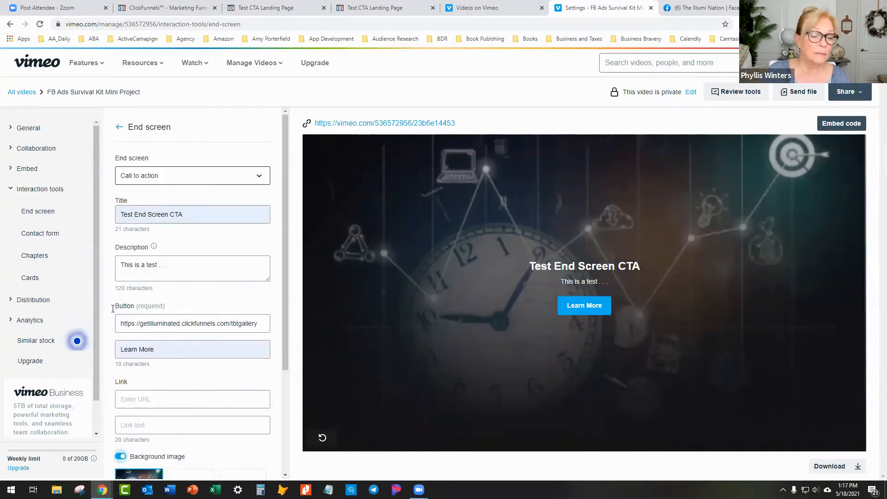
scroll(235, 233, down, 3)
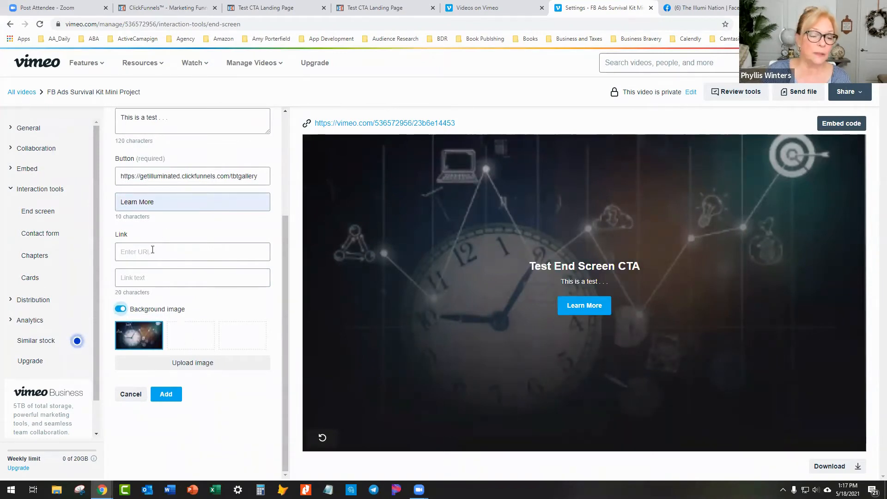
scroll(162, 254, up, 3)
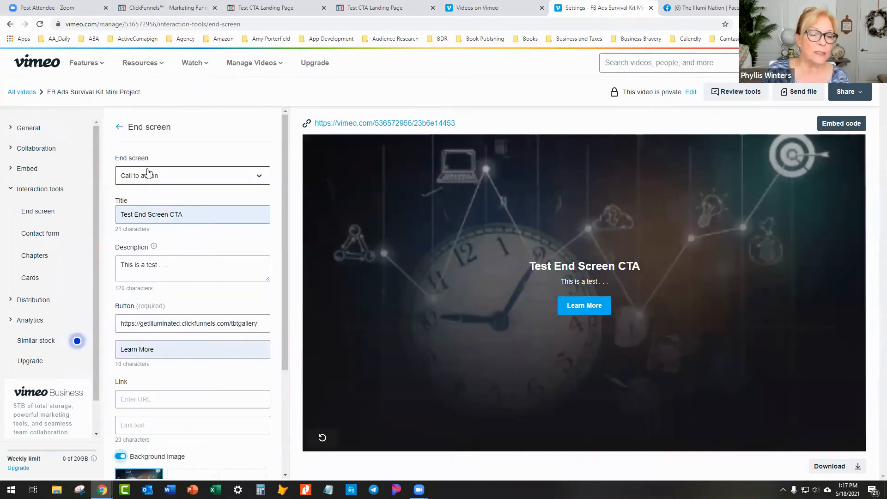
click(119, 130)
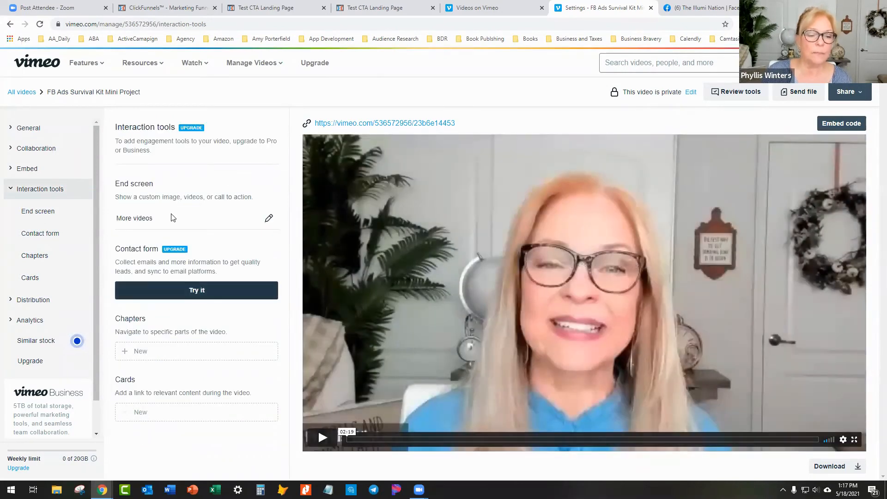
Reopen the video's end screen settings and choose Call to action as the end screen type
click(269, 218)
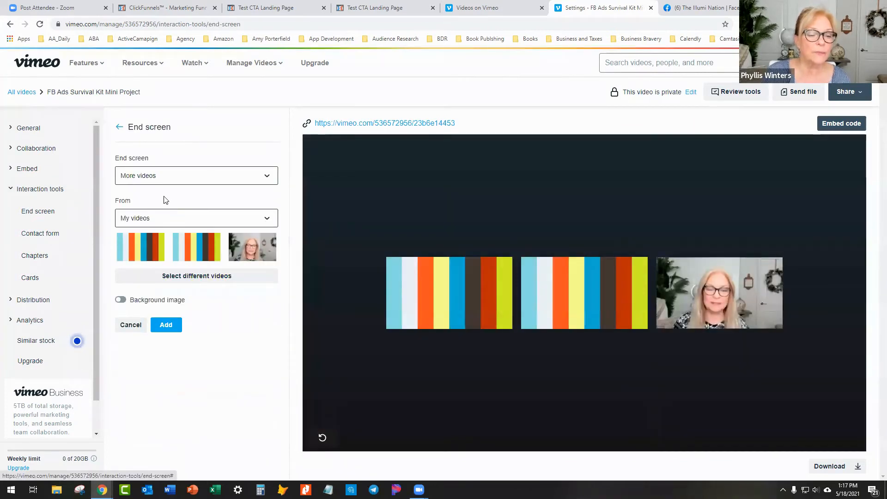
click(268, 178)
click(150, 217)
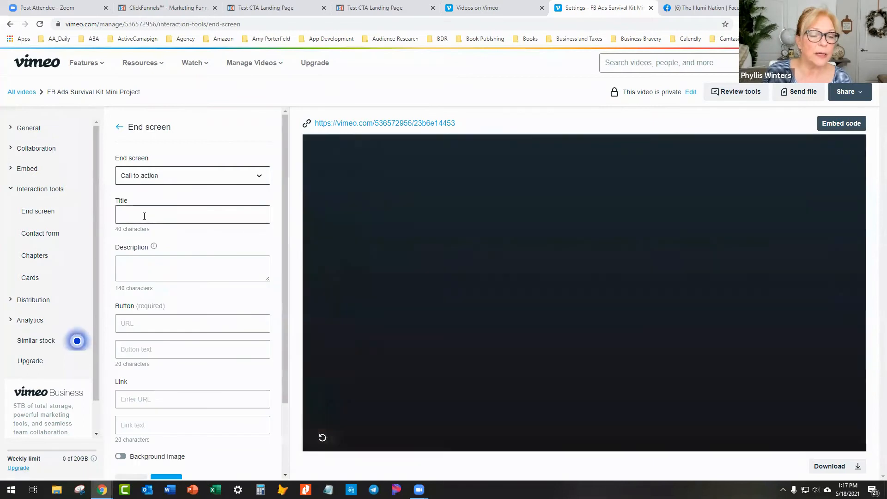
Title the call-to-action end screen "Test End Screen CTA" and enter the description "This is a test . . ."
click(150, 218)
click(142, 252)
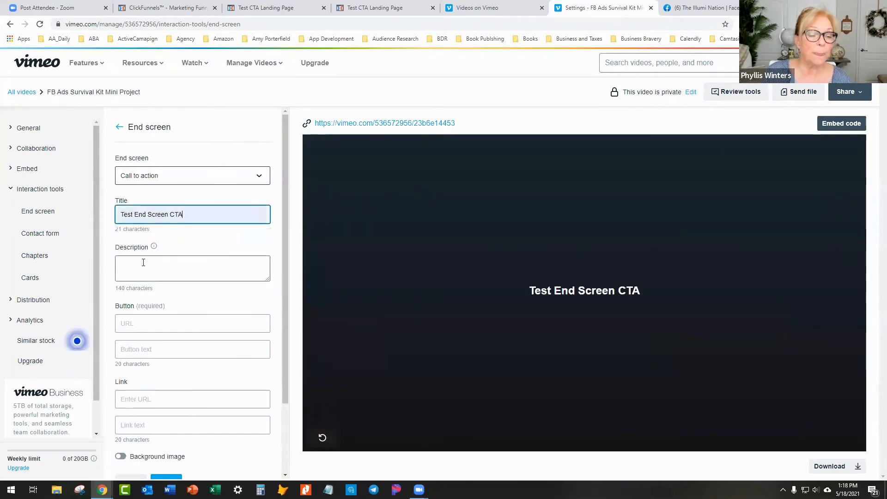
click(131, 264)
text(This is a test . . .)
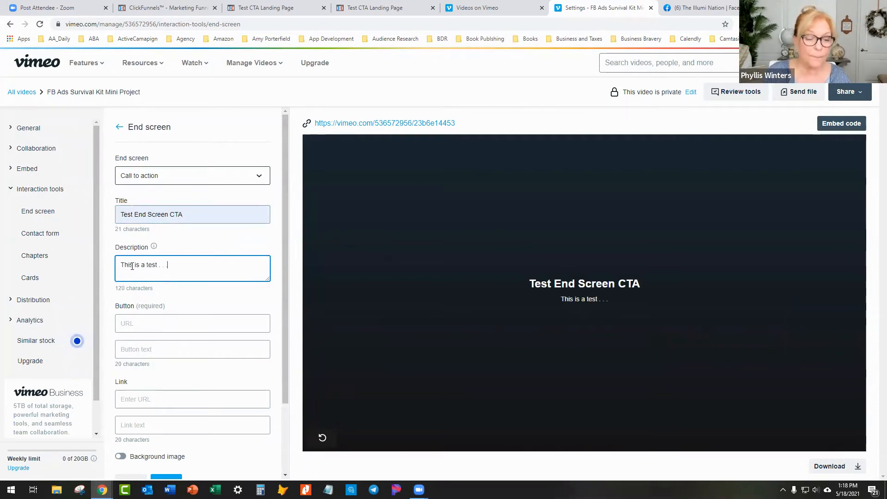
Paste the copied TBT Gallery page URL as the end screen's button link and set the button text to "Learn More"
click(160, 332)
key(ctrl+v)
click(158, 350)
click(139, 370)
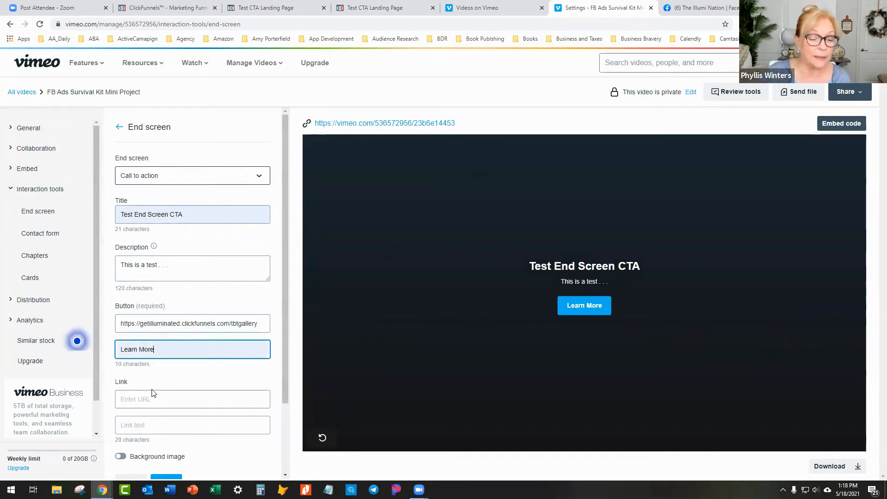
Enable the end screen's background image using the video's own thumbnail and review the completed settings
scroll(159, 400, down, 2)
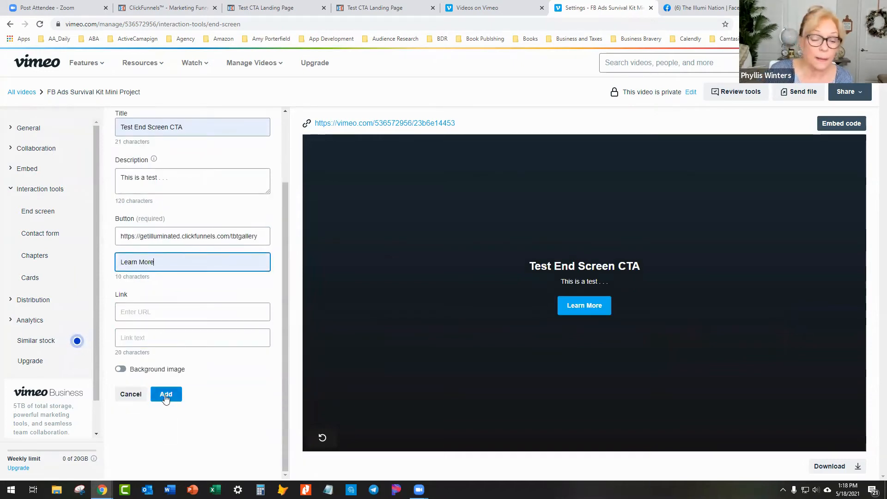
click(121, 369)
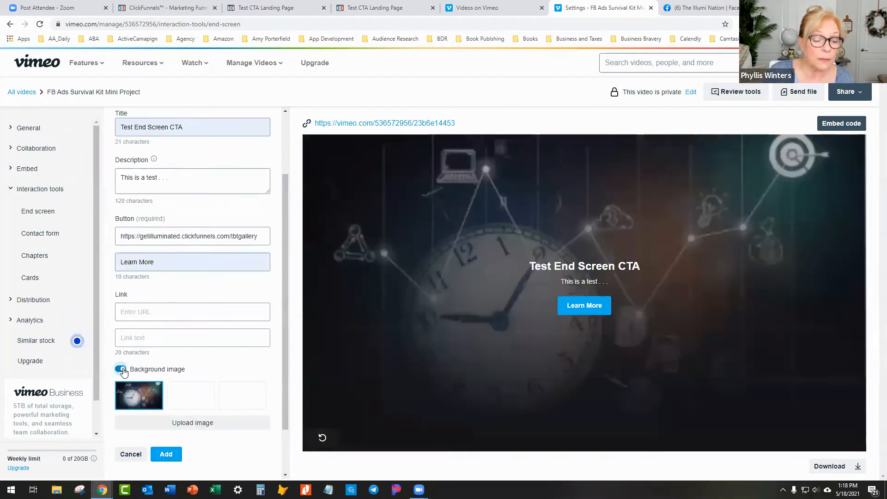
scroll(194, 409, down, 2)
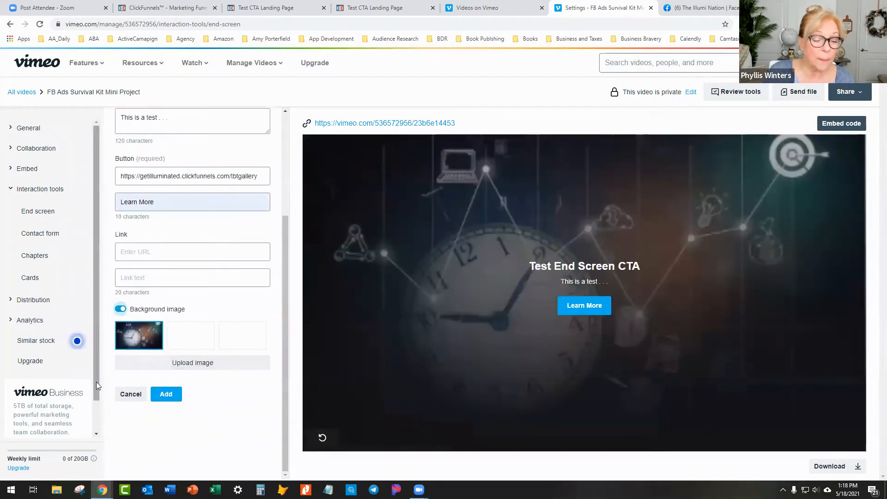
scroll(96, 382, down, 1)
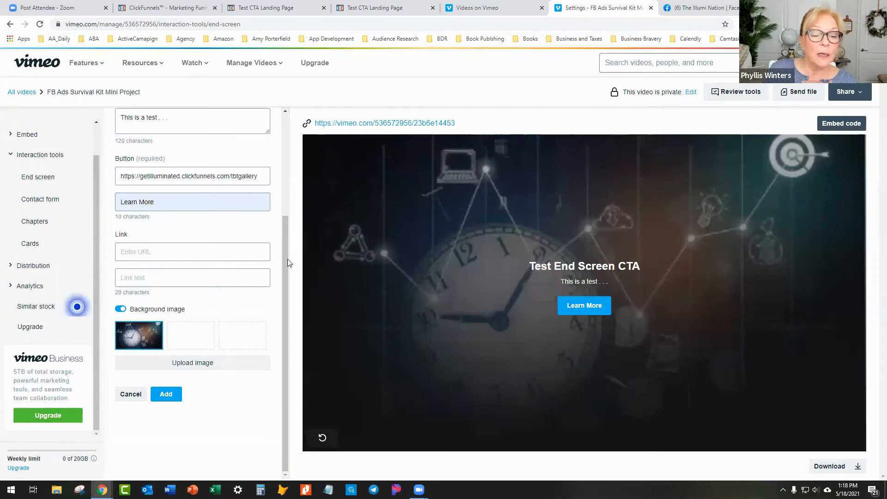
drag(285, 243, 292, 144)
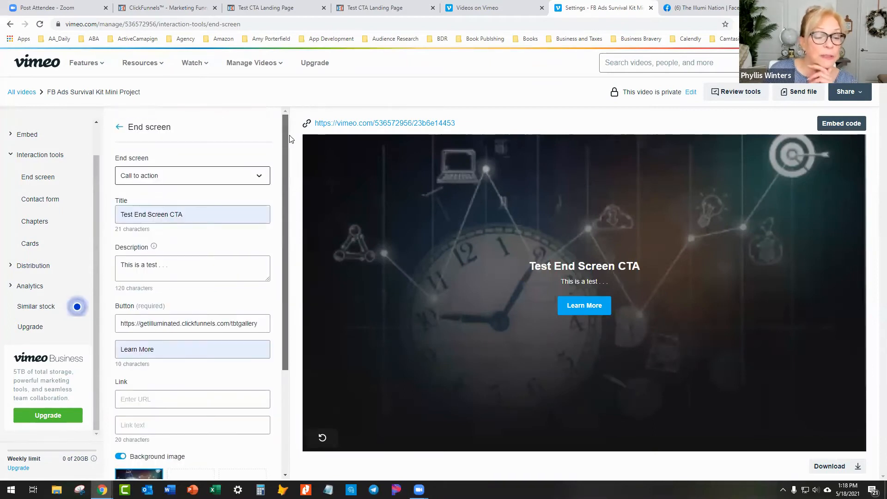
scroll(243, 357, down, 3)
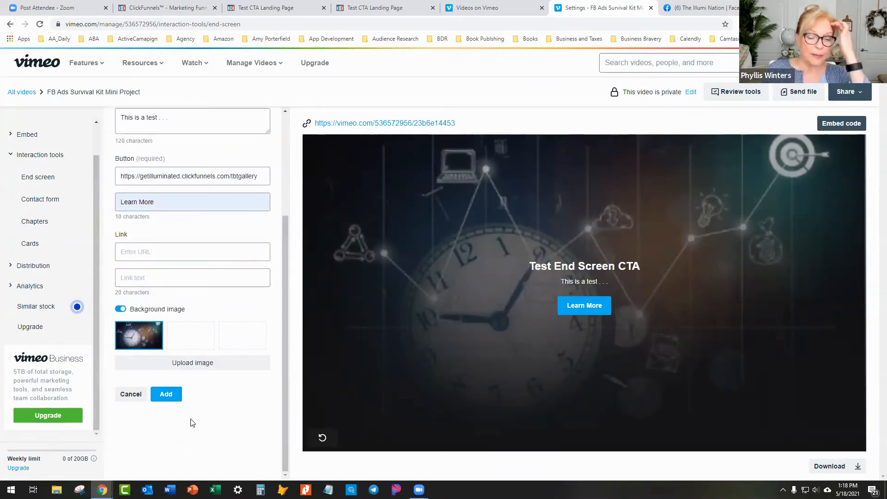
Add the call-to-action end screen and save the video's changes, accepting removal of the My Settings preset
click(165, 394)
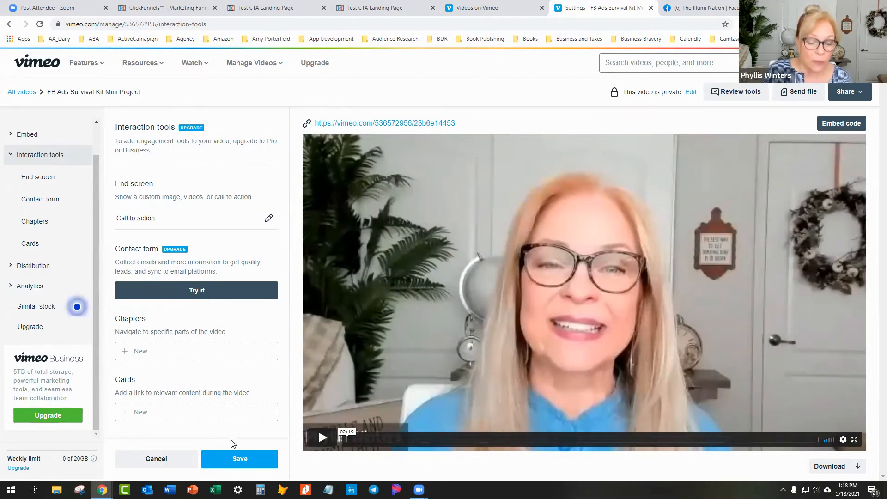
click(238, 462)
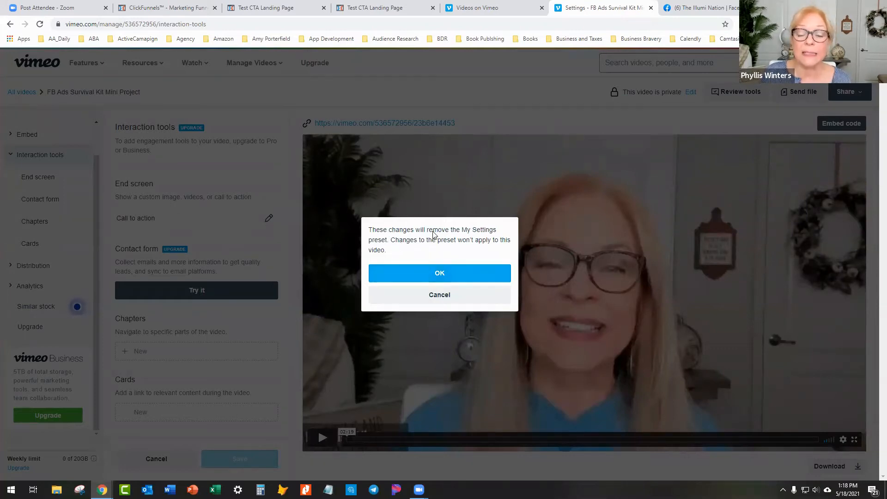
click(439, 274)
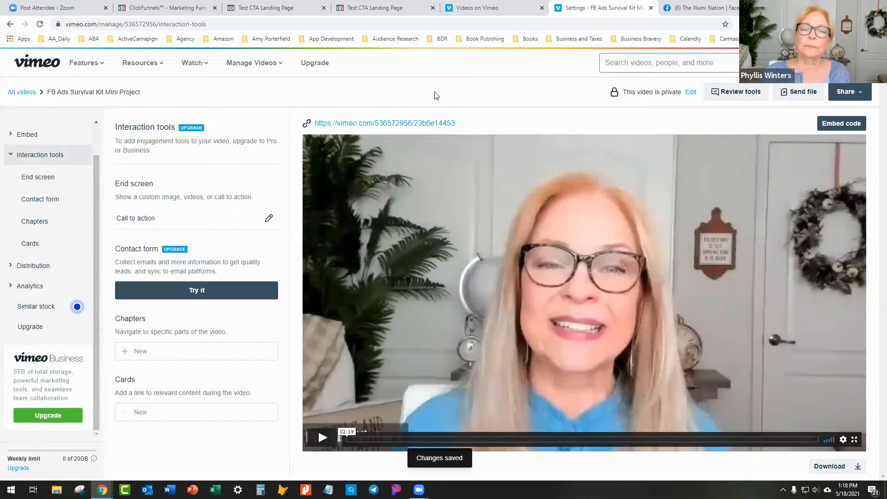
Reload the Test CTA Landing Page preview and skip to the end of the embedded video to check its end screen
click(397, 7)
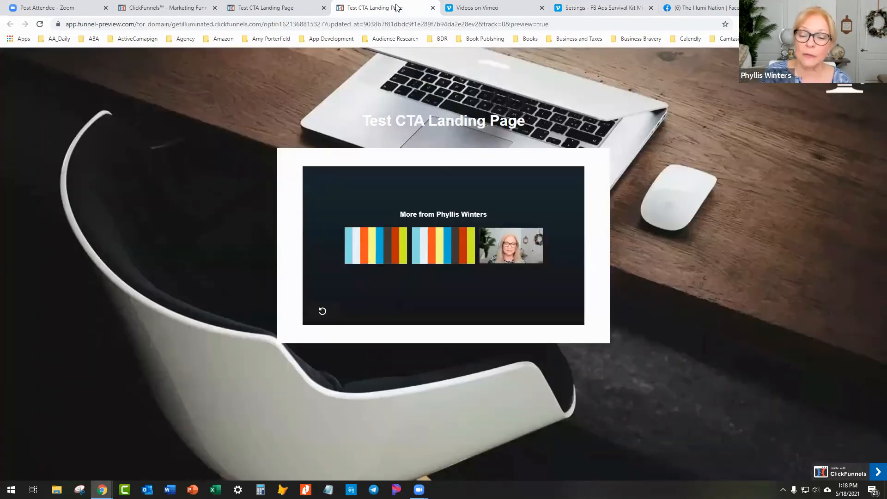
click(40, 25)
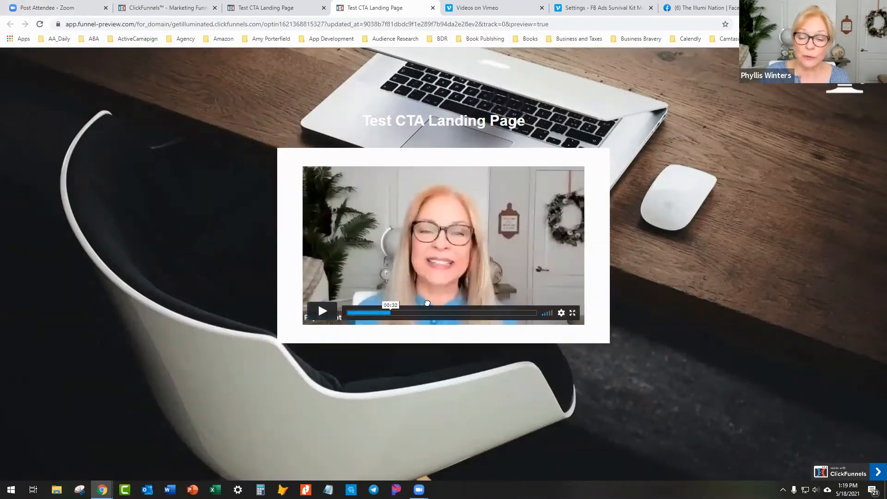
click(530, 307)
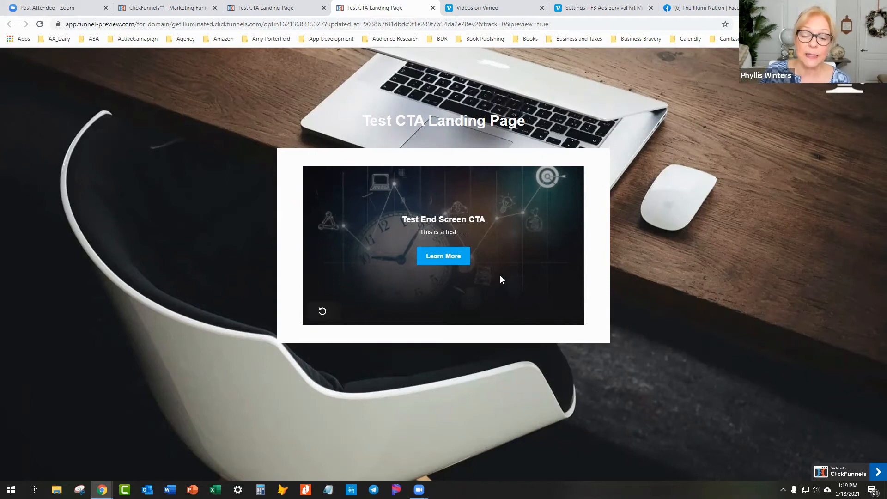
Follow the end screen's Learn More link, look through the training gallery page, and return to the landing page preview
click(440, 257)
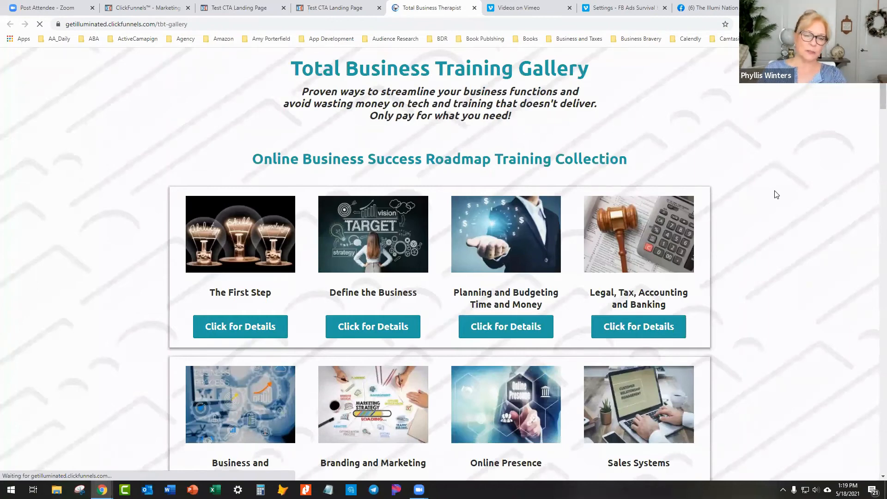
scroll(775, 193, down, 12)
scroll(775, 195, down, 15)
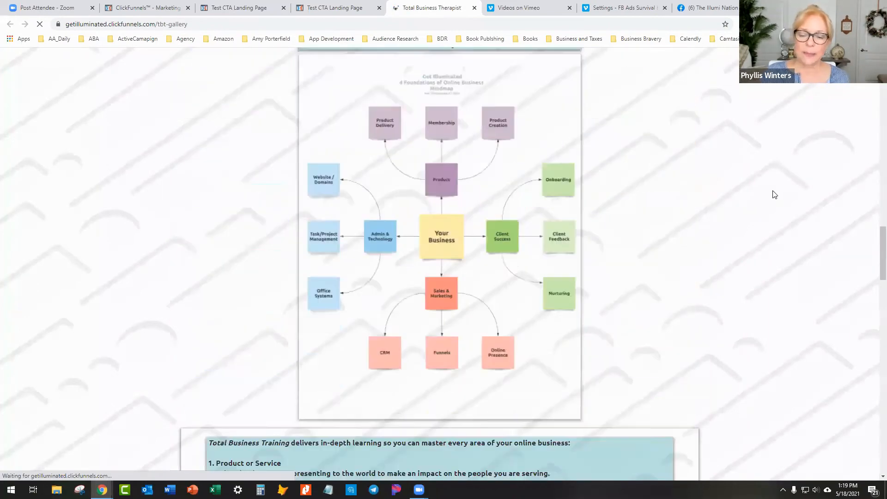
scroll(775, 194, up, 20)
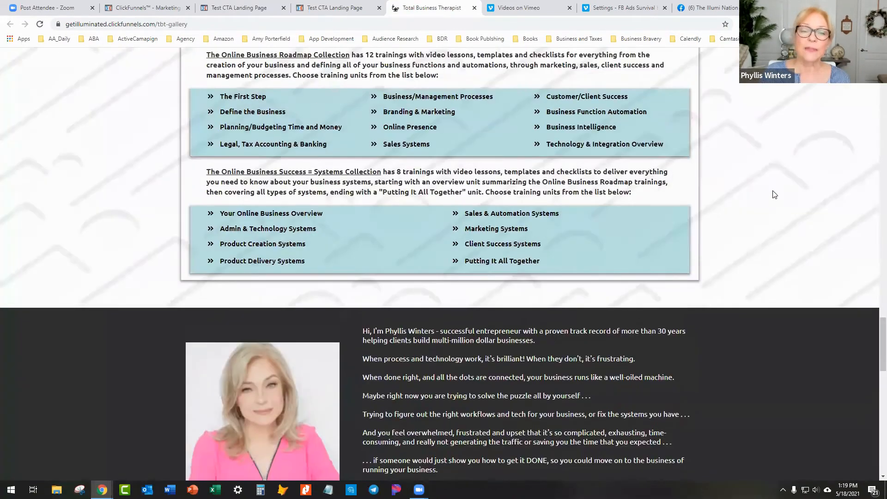
click(338, 8)
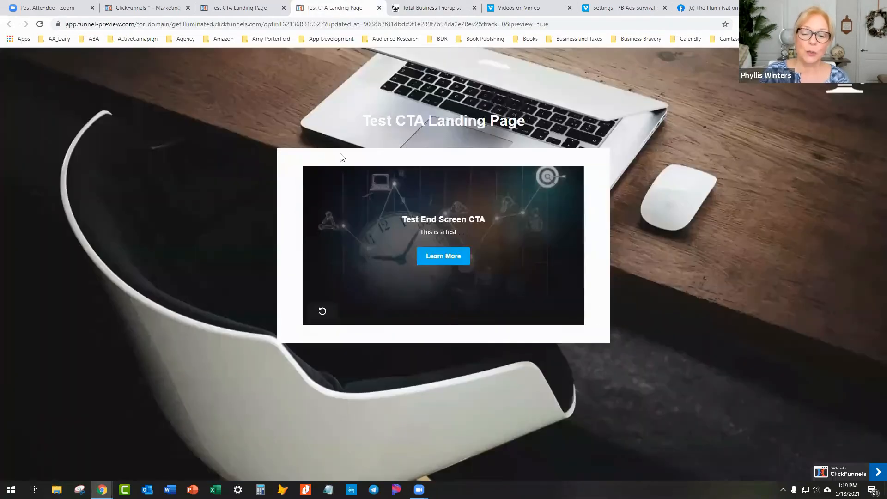